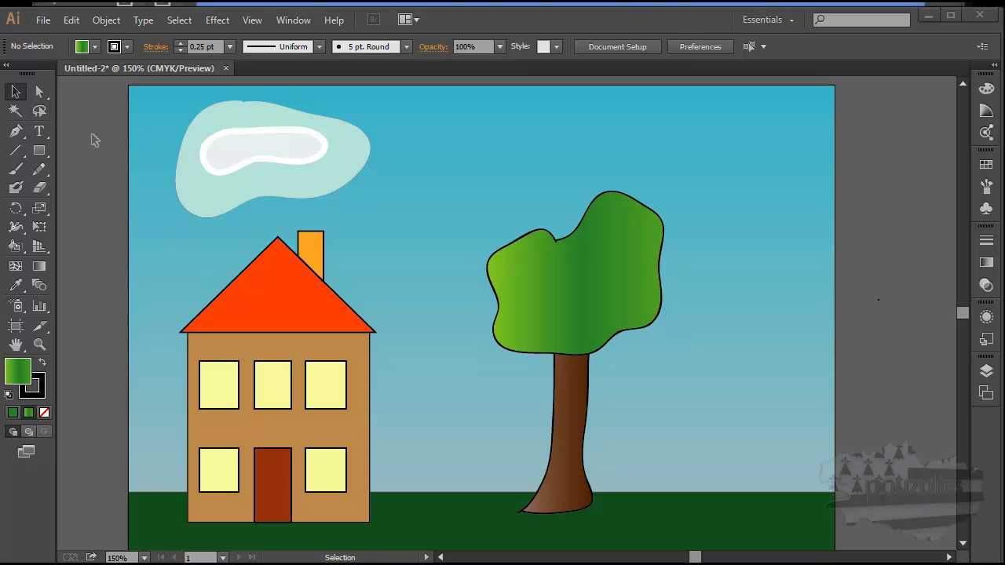
Step: Use the Eyedropper to sample the sky's blue gradient as the fill colour
click(16, 286)
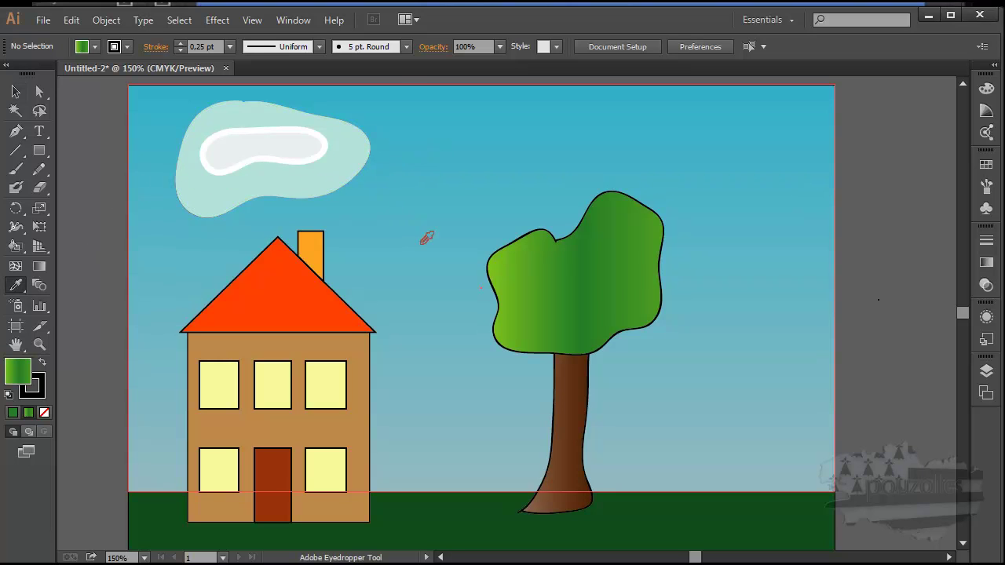
click(556, 164)
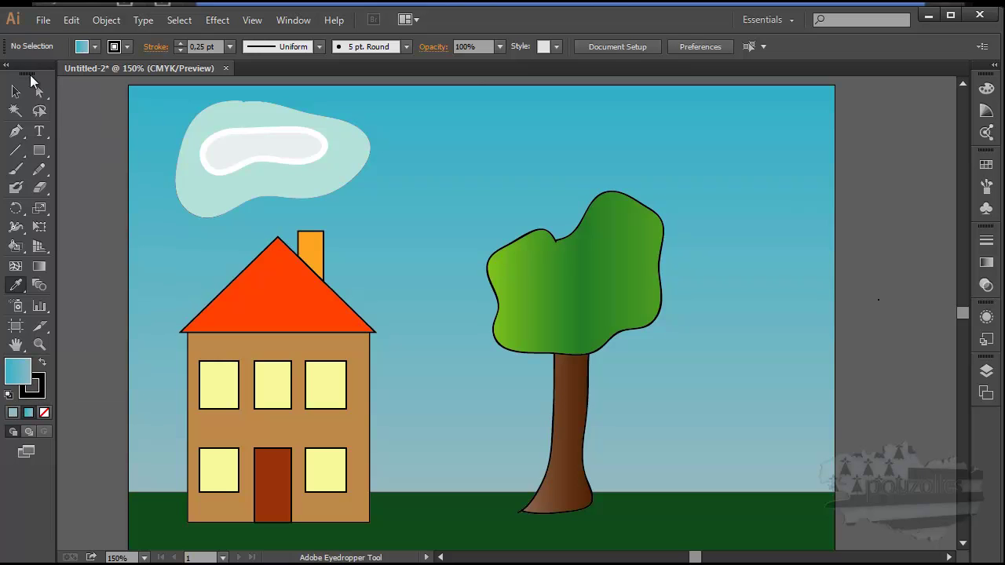
Step: Draw a blue-gradient rectangle in the sky, resize it, and move it onto the ground beneath the tree
click(44, 149)
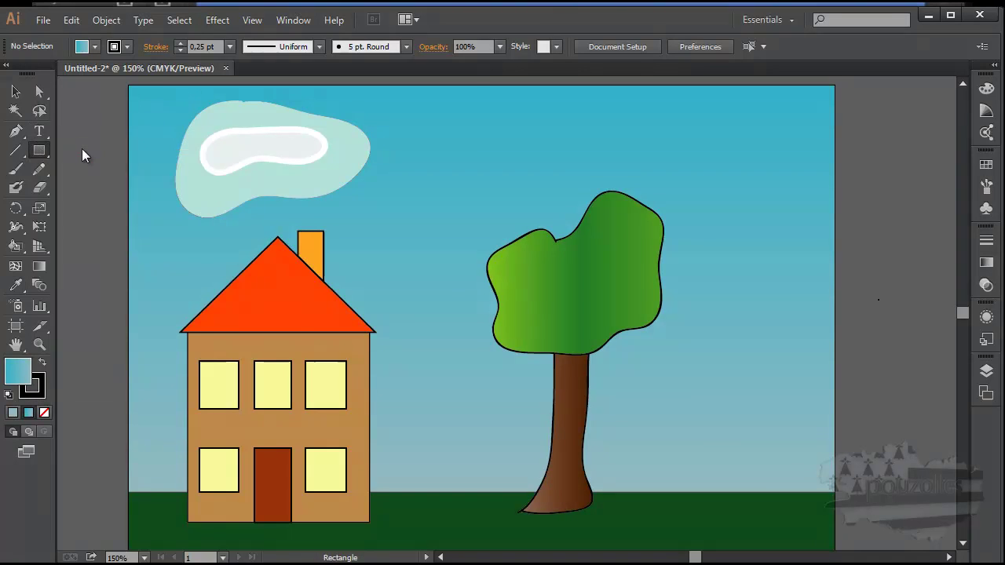
mouse_move(421, 112)
mouse_down()
mouse_move(559, 174)
mouse_move(676, 176)
mouse_up()
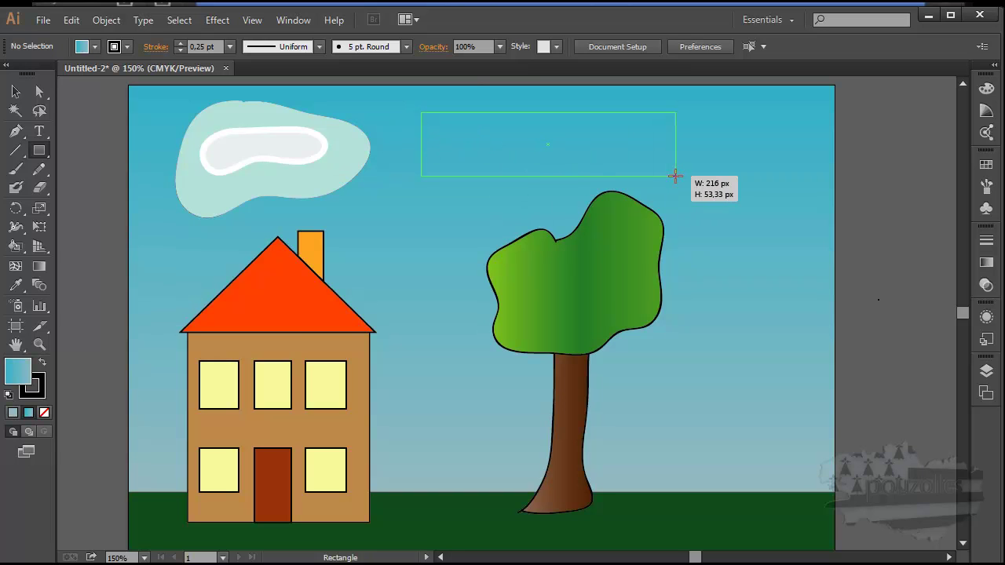
drag(675, 176, 675, 177)
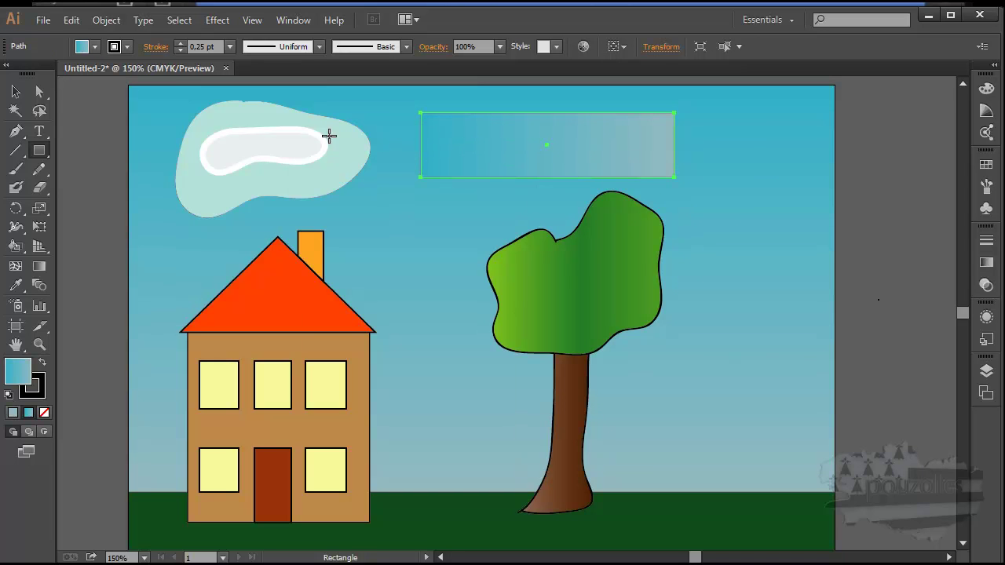
click(16, 92)
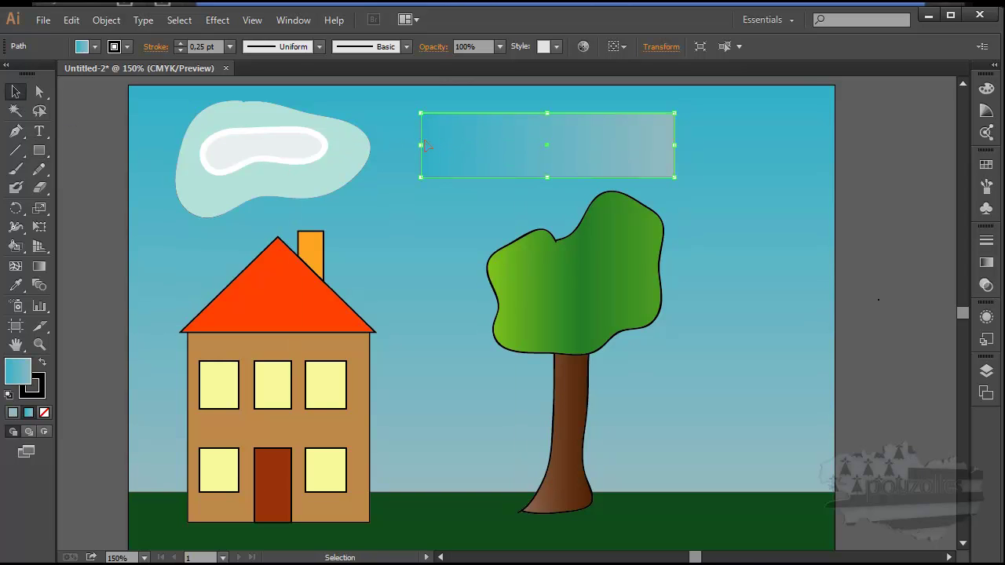
mouse_move(422, 145)
mouse_down()
mouse_move(433, 291)
mouse_move(411, 329)
mouse_up()
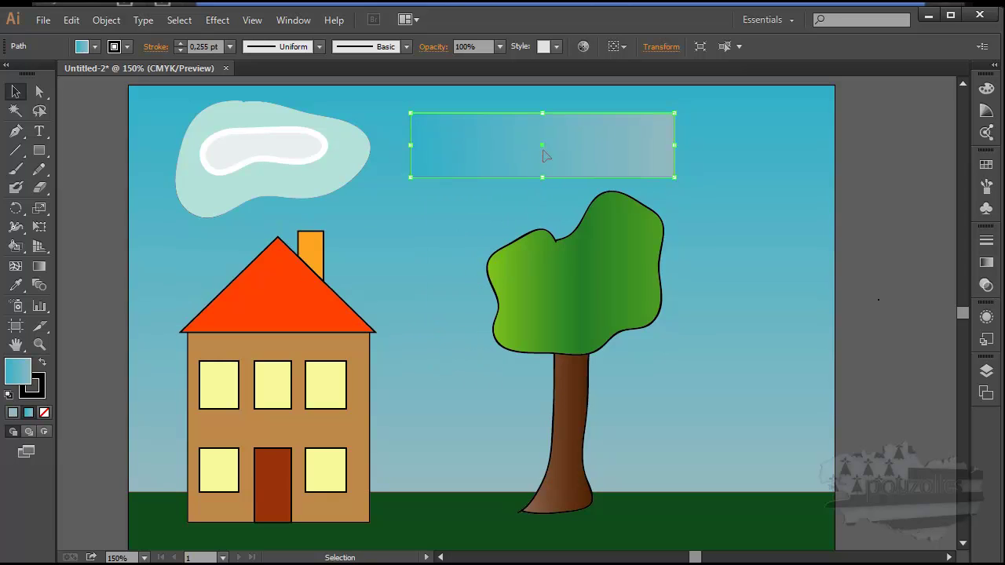
mouse_move(544, 151)
mouse_down()
mouse_move(519, 520)
mouse_move(528, 515)
mouse_up()
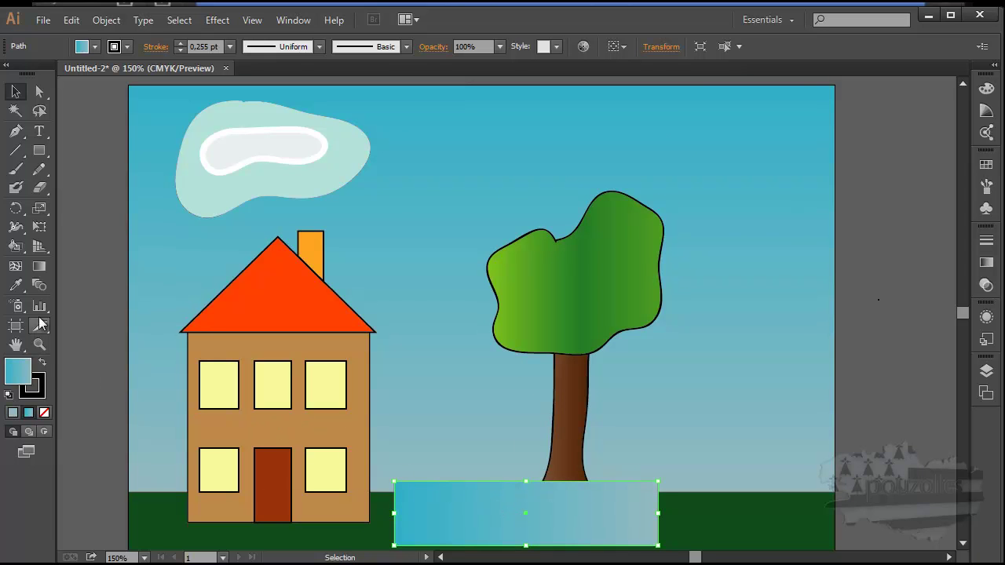
Step: Try sky blue, tree green, light green and dark green fills on the test rectangle, then delete it
click(17, 288)
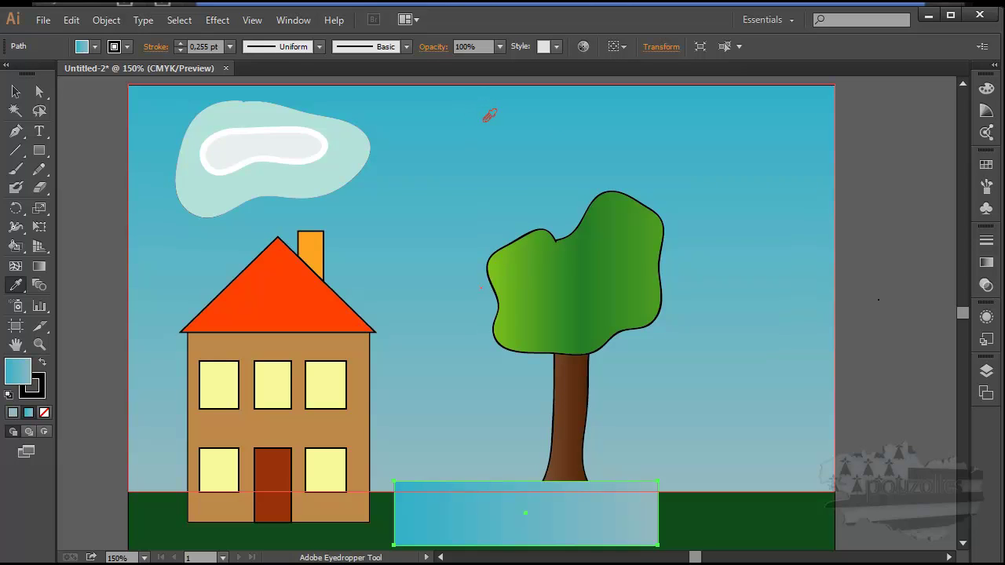
click(486, 108)
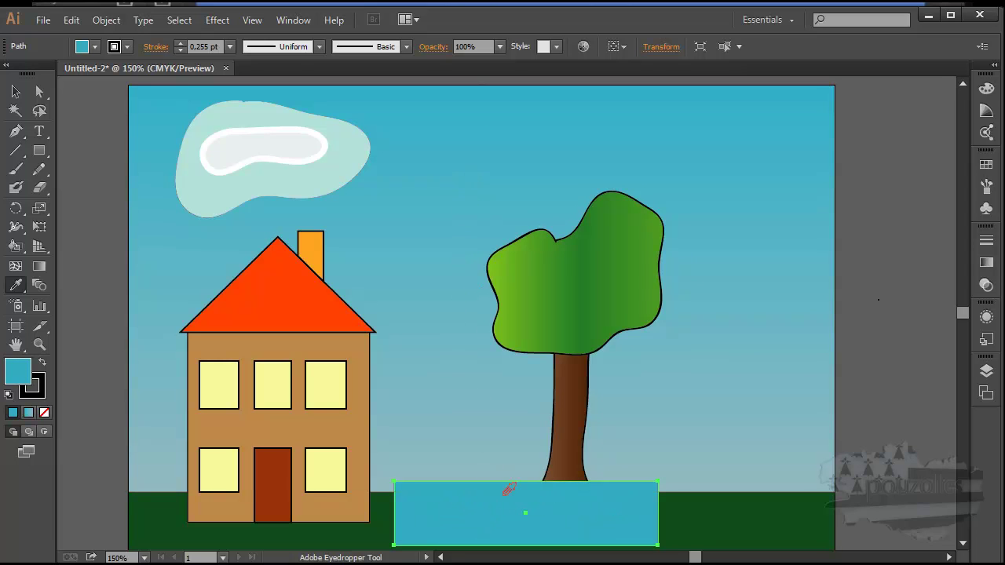
click(584, 276)
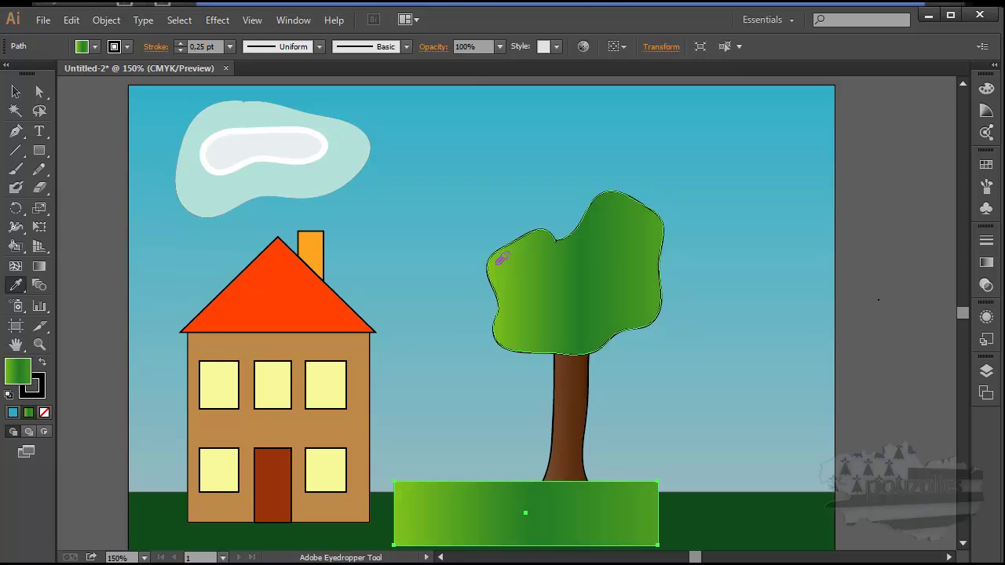
click(498, 263)
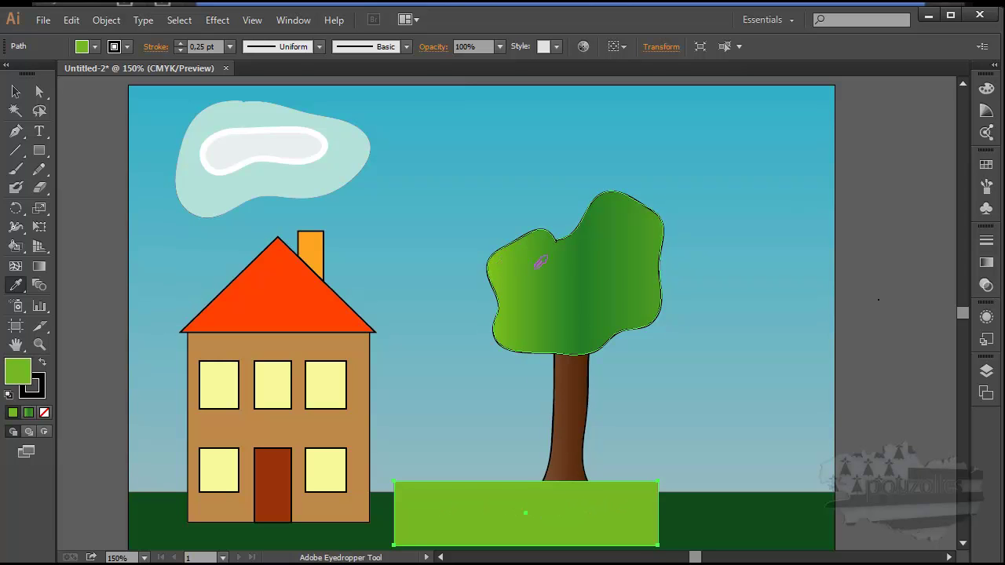
click(584, 261)
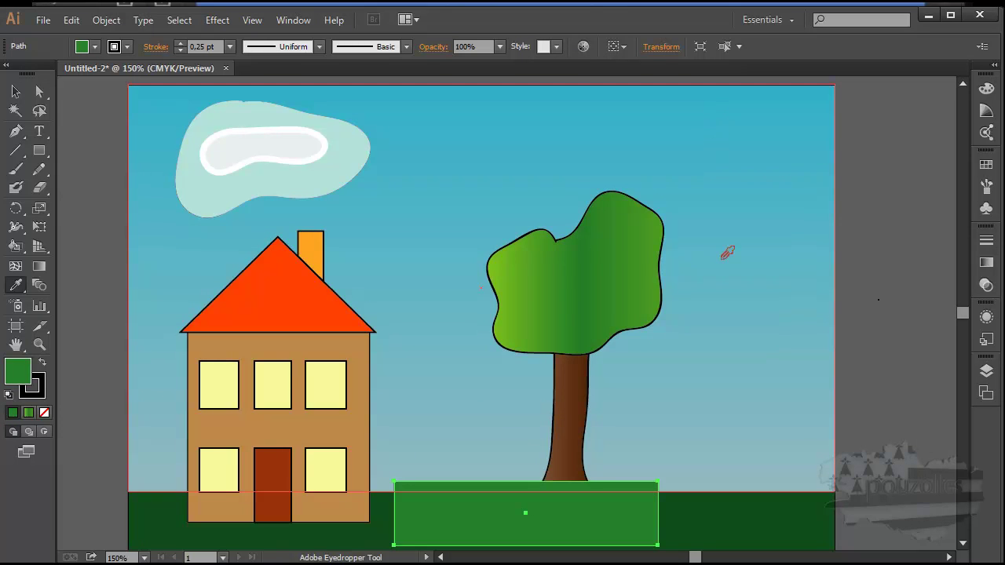
click(736, 402)
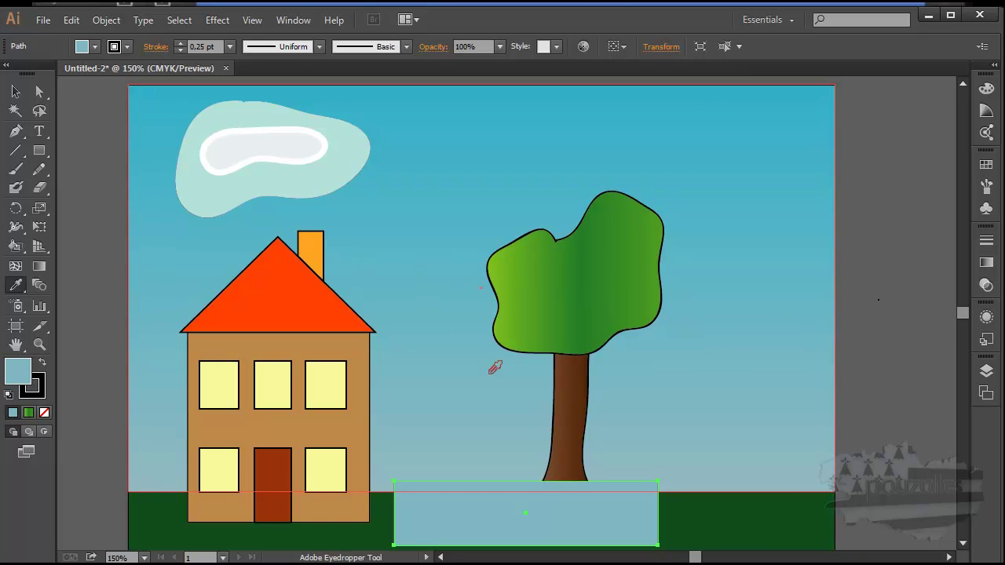
key(Delete)
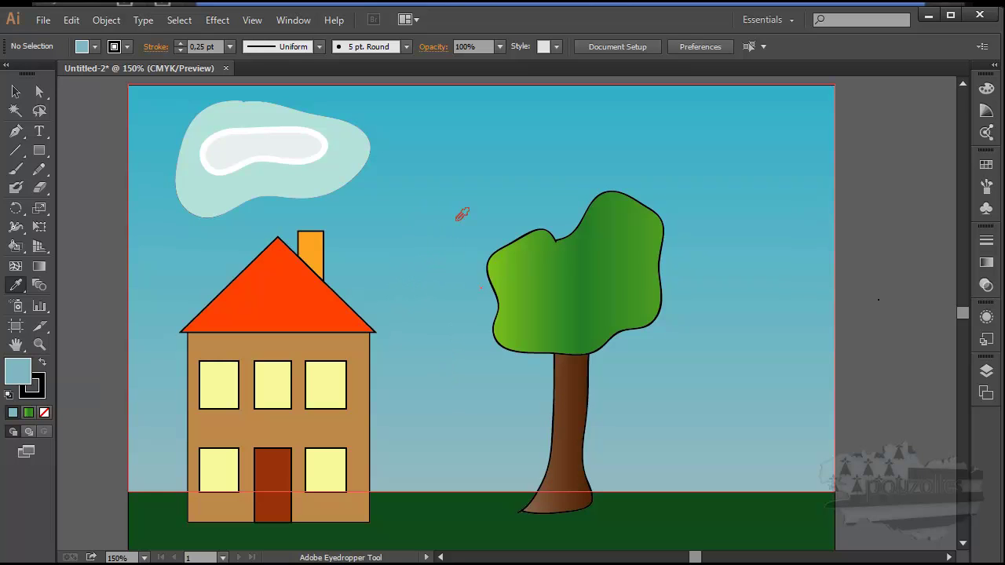
Step: Sample the tree, roof, window and chimney colours, ending on the chimney's orange
click(587, 276)
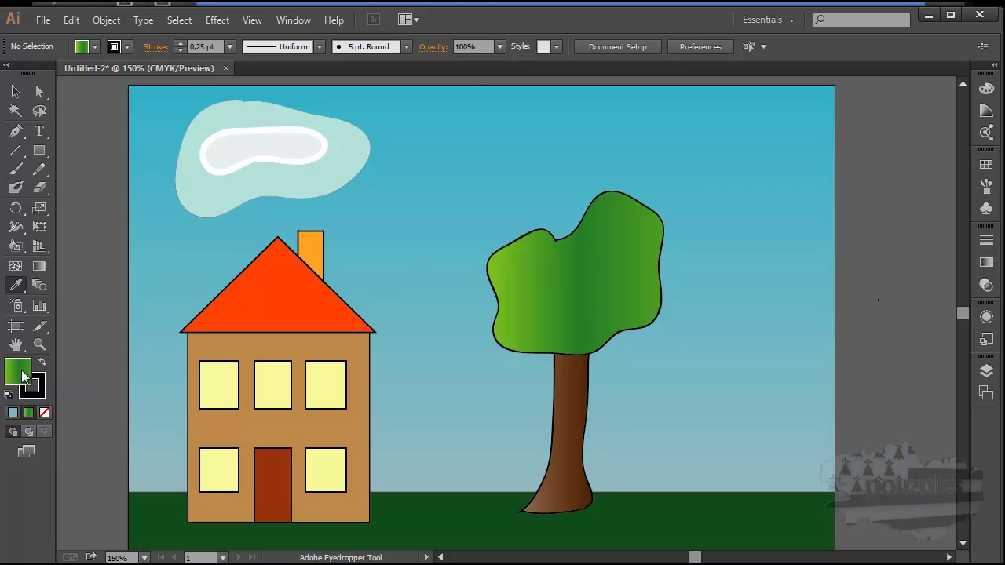
click(276, 292)
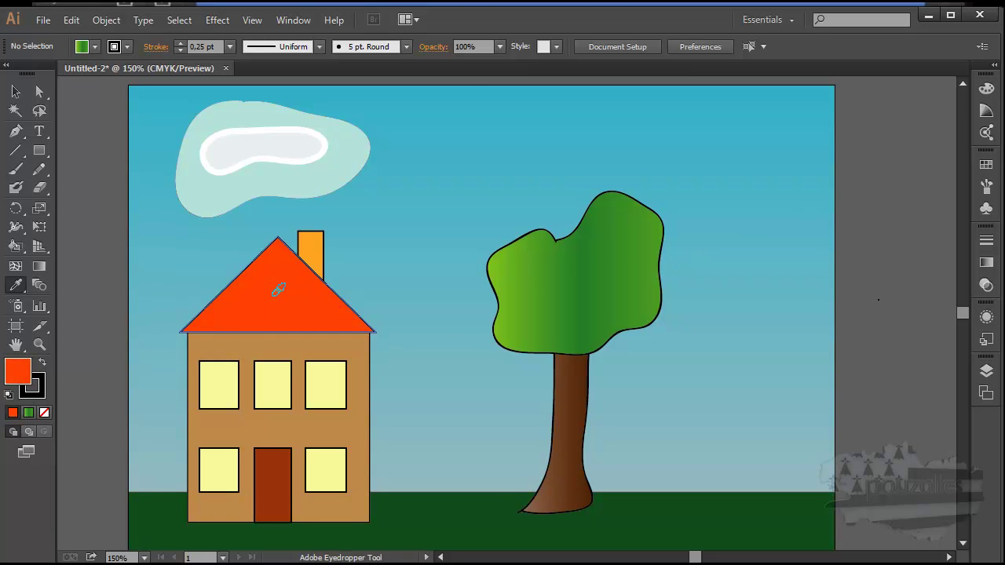
click(247, 322)
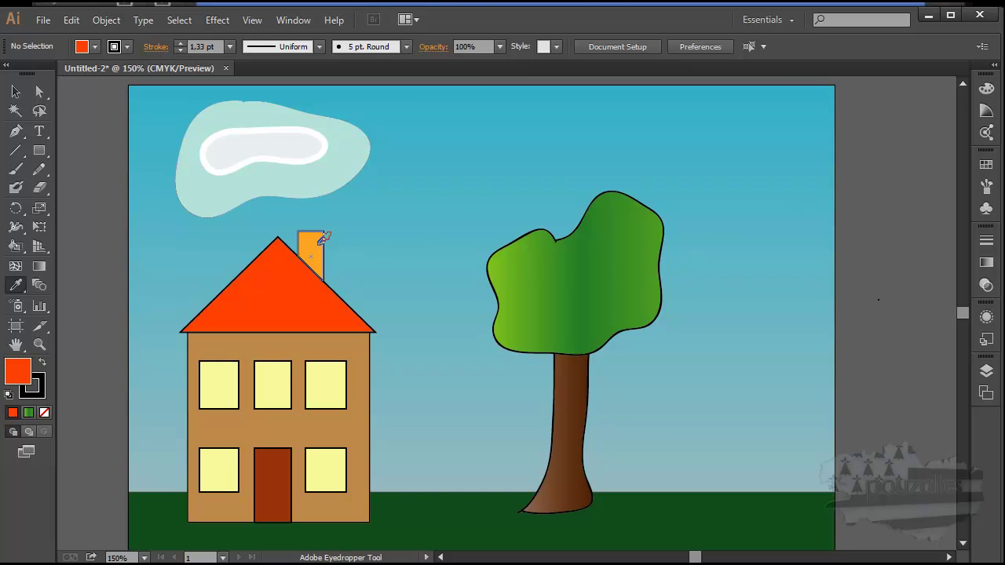
click(318, 244)
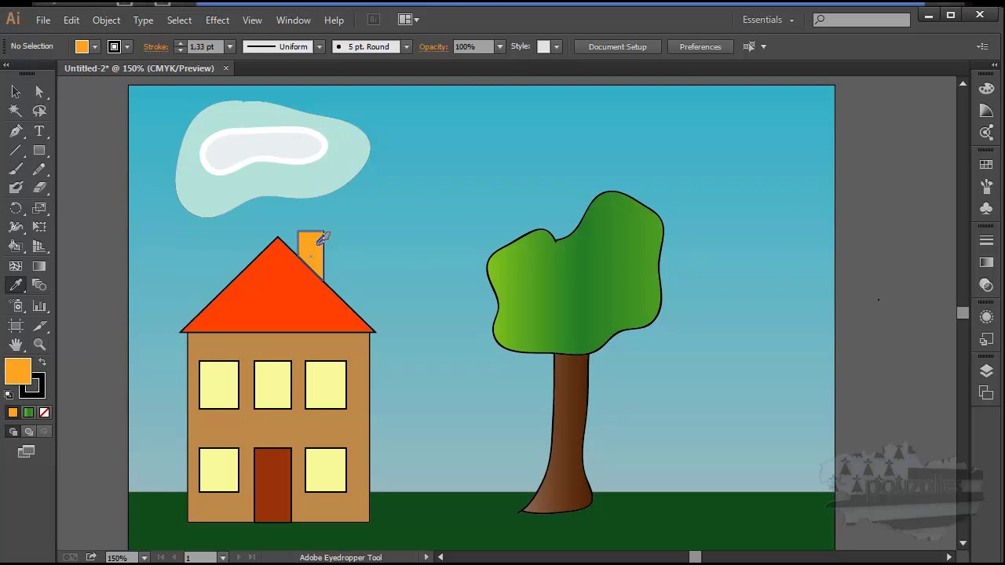
click(223, 382)
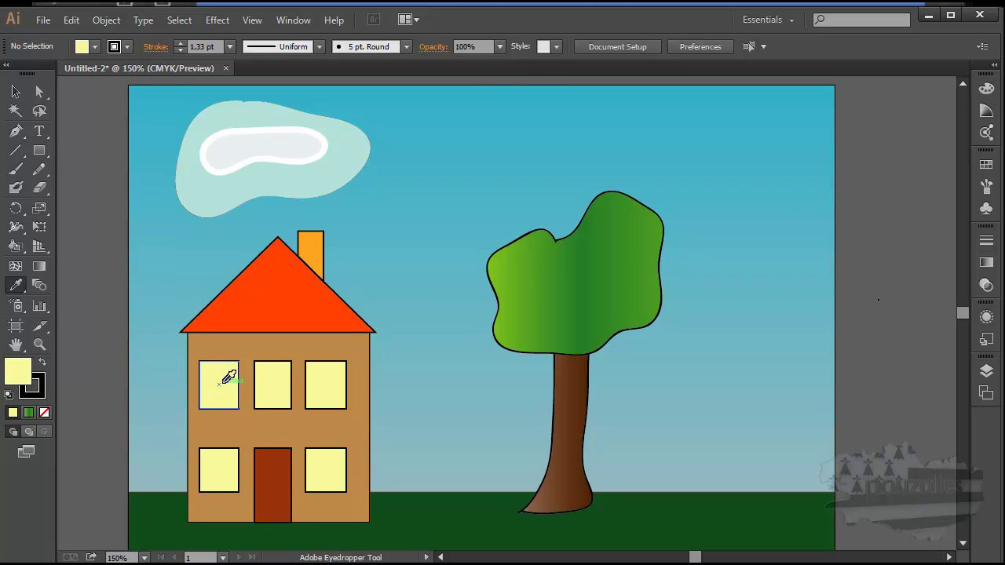
click(317, 246)
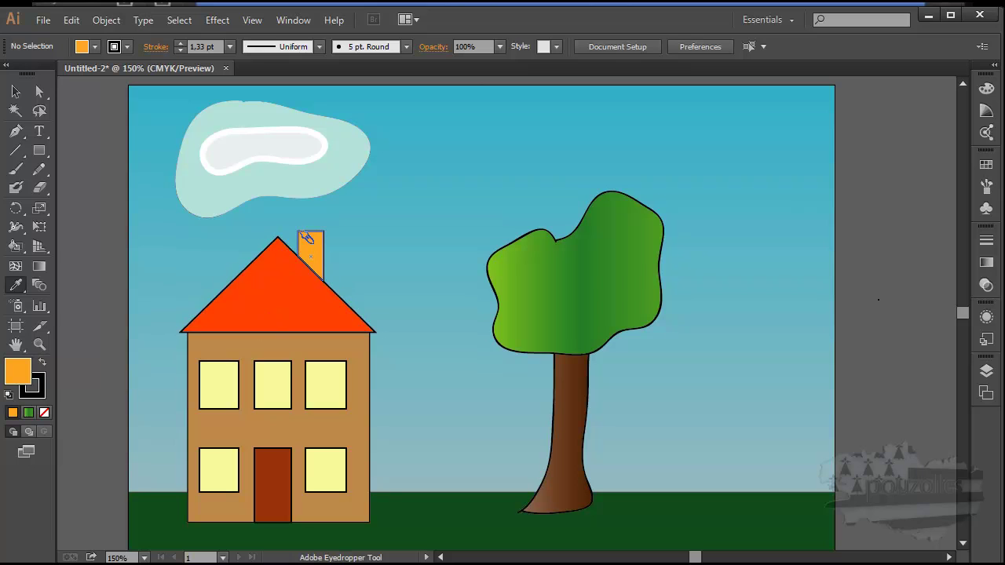
Step: Turn all five windows and the door orange with the Eyedropper
click(217, 383)
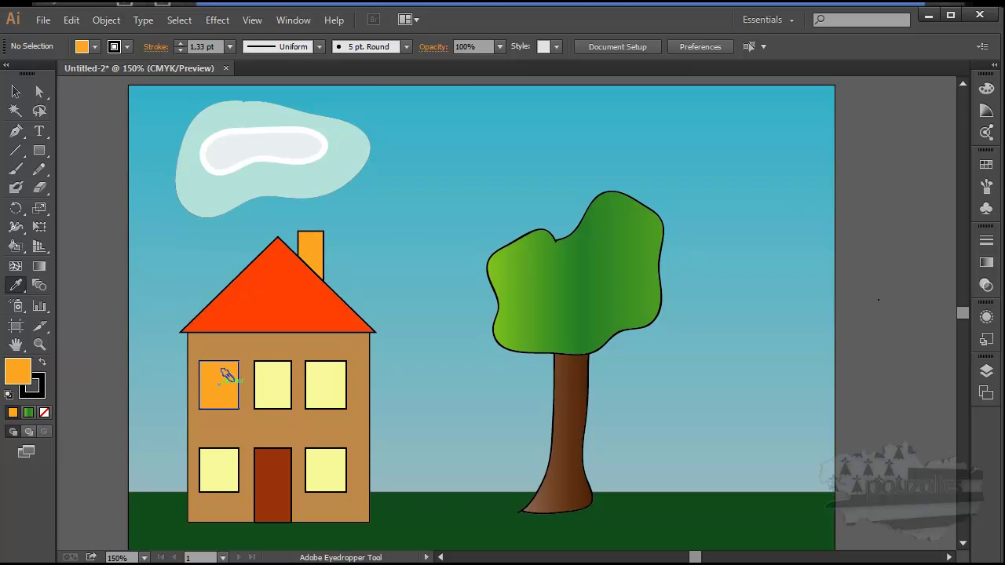
click(271, 378)
click(324, 385)
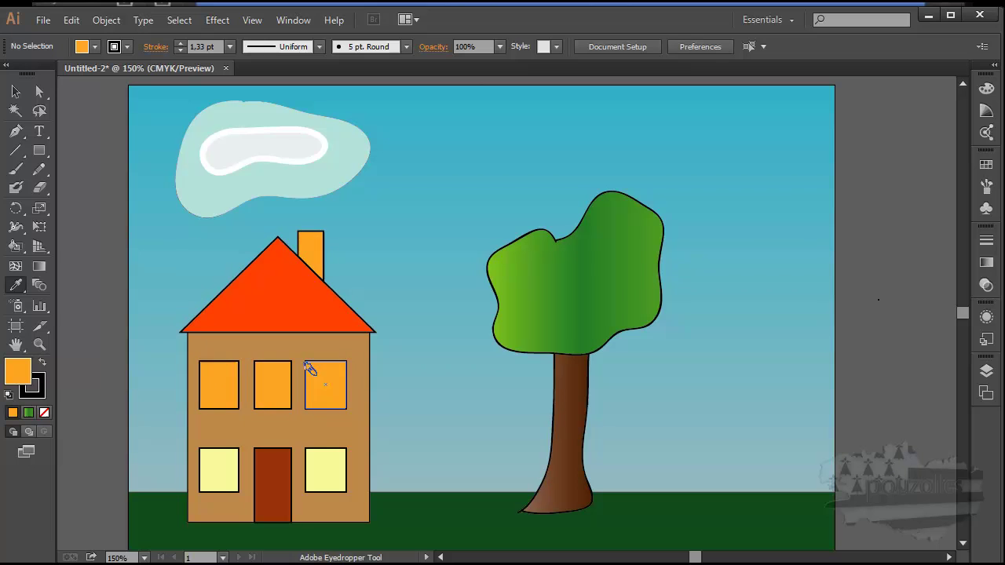
click(325, 462)
click(220, 462)
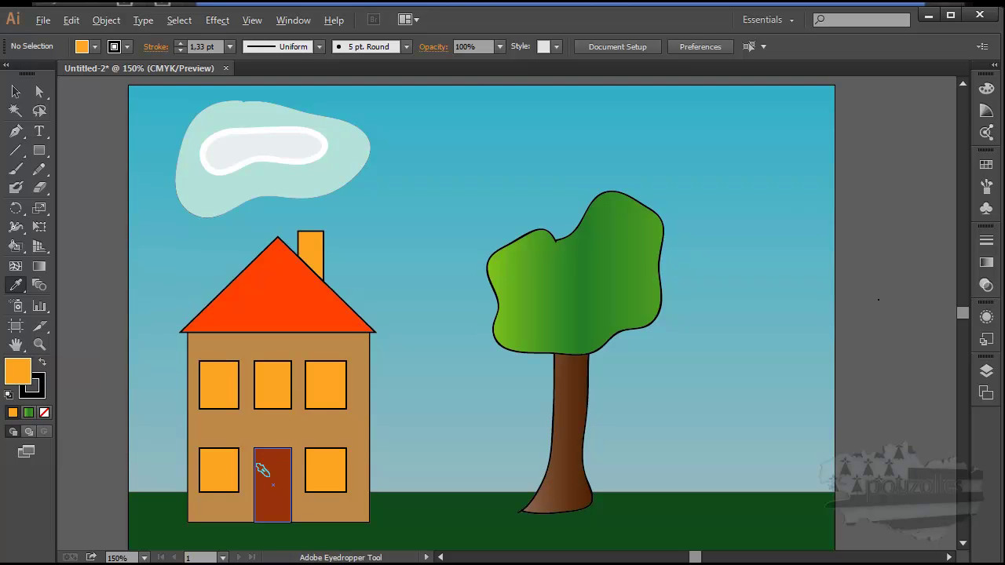
alt+click(262, 469)
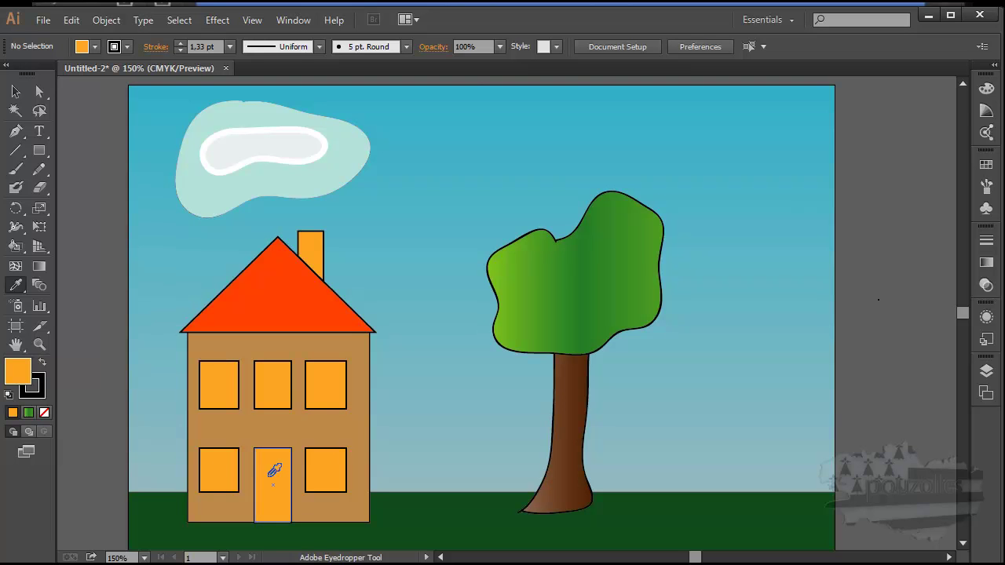
click(71, 20)
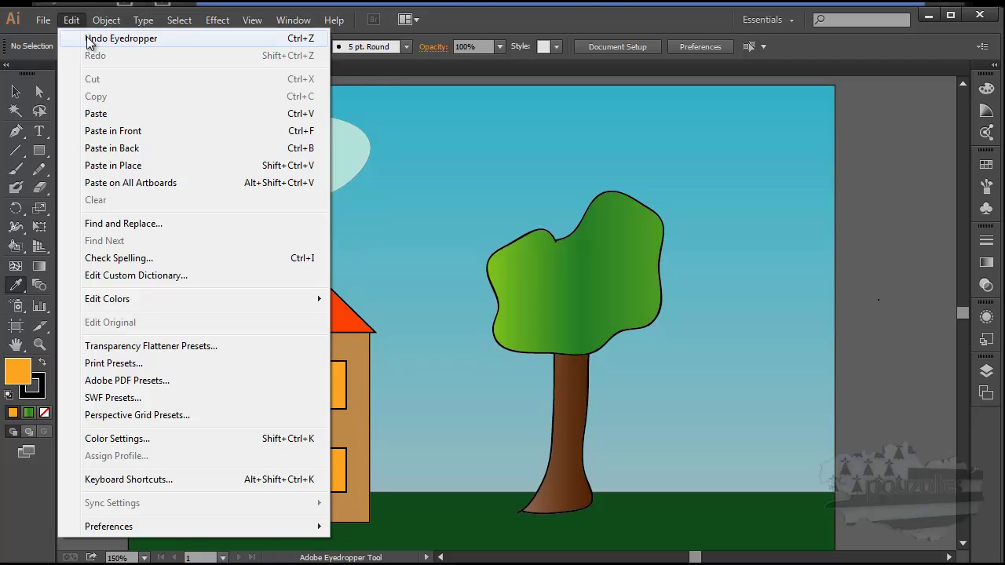
Step: Undo the door change, then give all five windows the door's dark red-brown
click(87, 36)
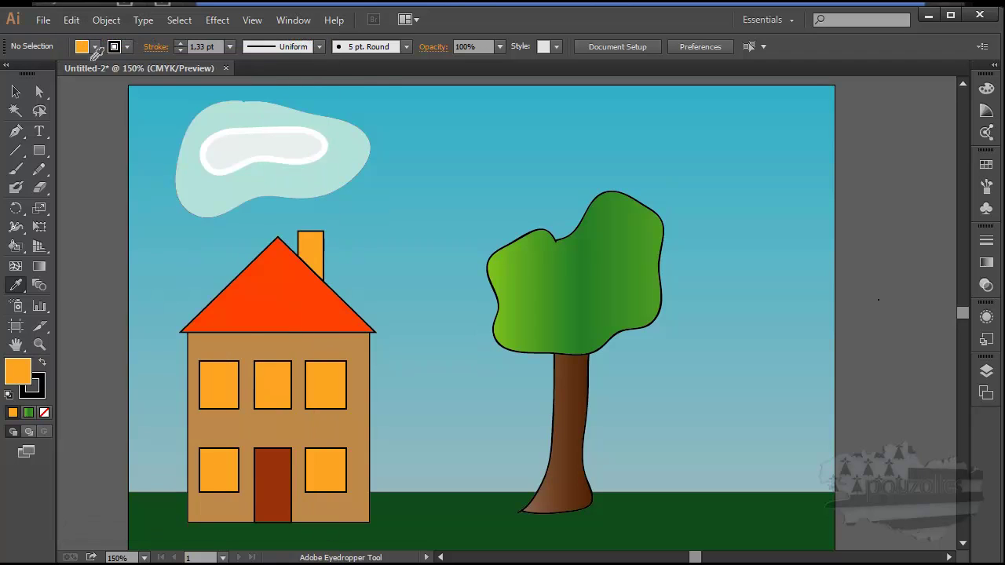
click(273, 469)
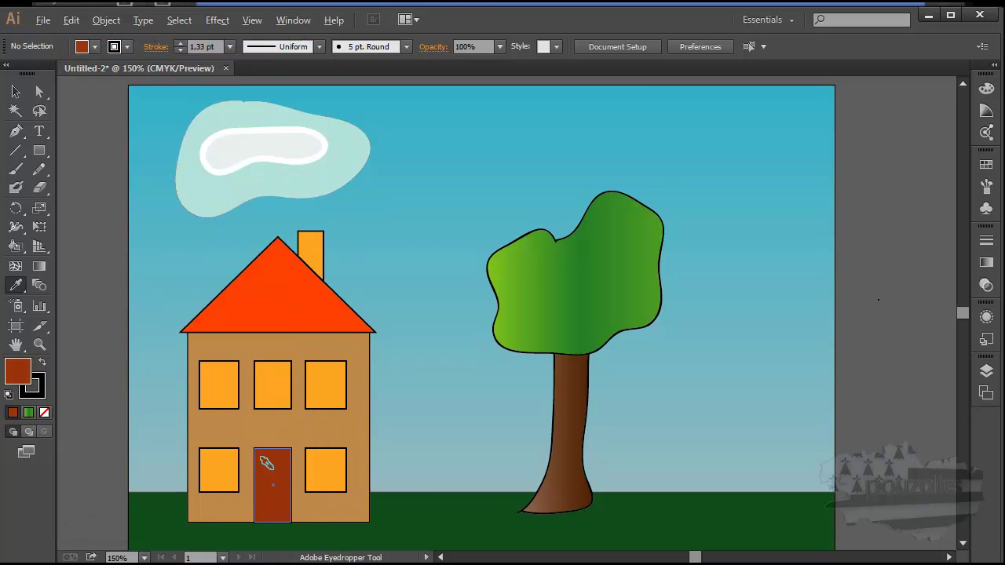
alt+click(220, 458)
alt+click(213, 372)
alt+click(262, 372)
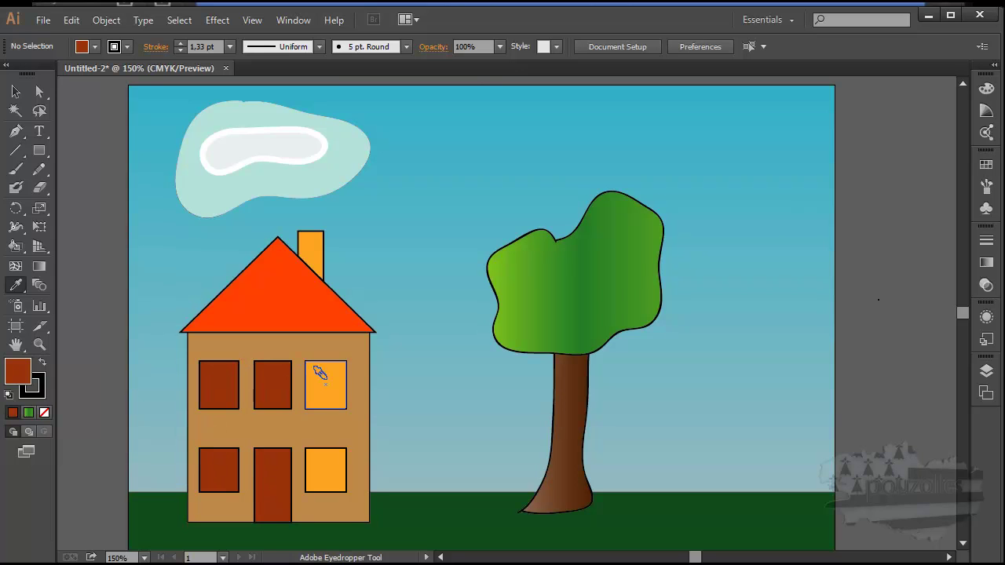
alt+click(320, 373)
alt+click(322, 459)
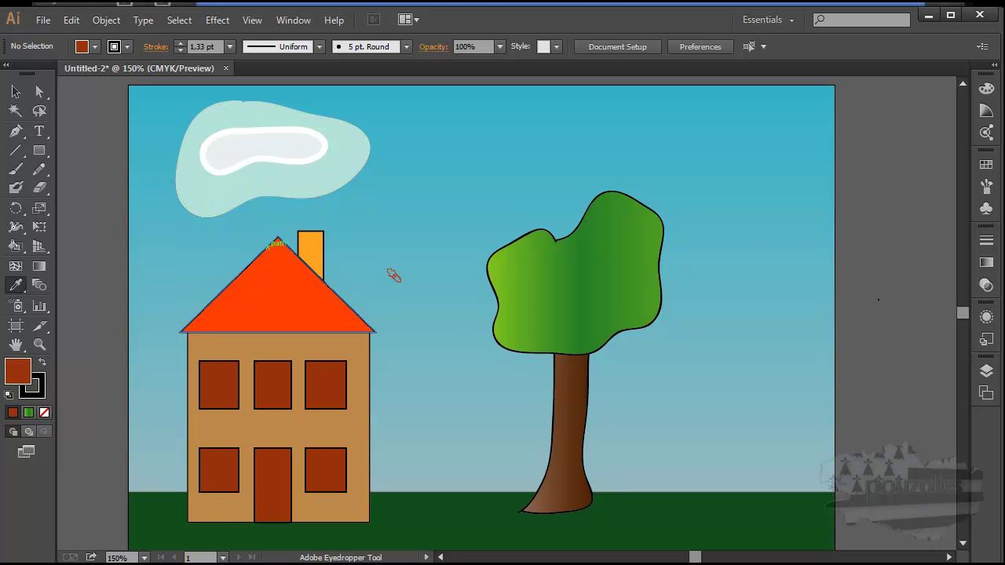
Step: Apply the brown to the tree crown, then undo to restore its green gradient
alt+click(545, 273)
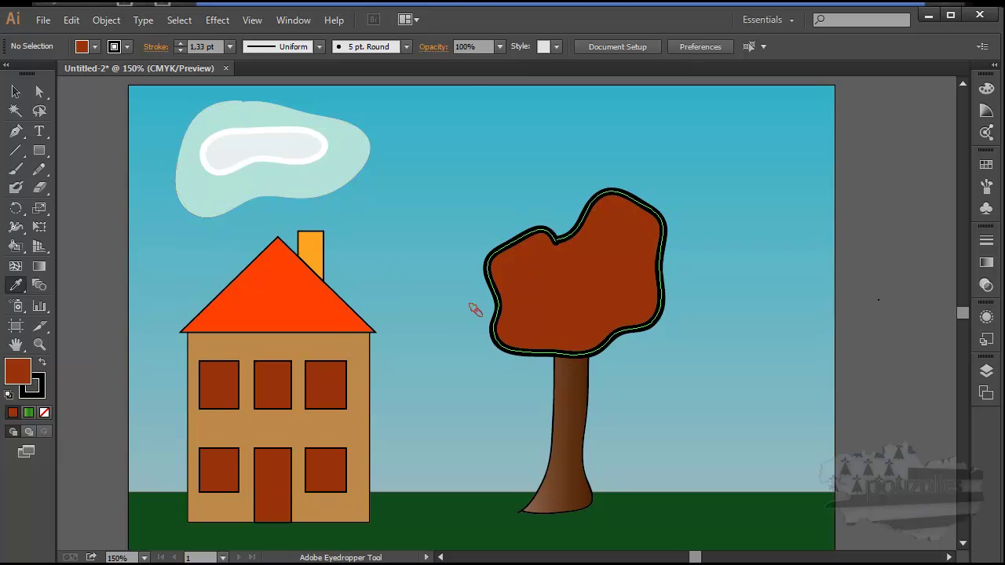
click(71, 20)
click(93, 38)
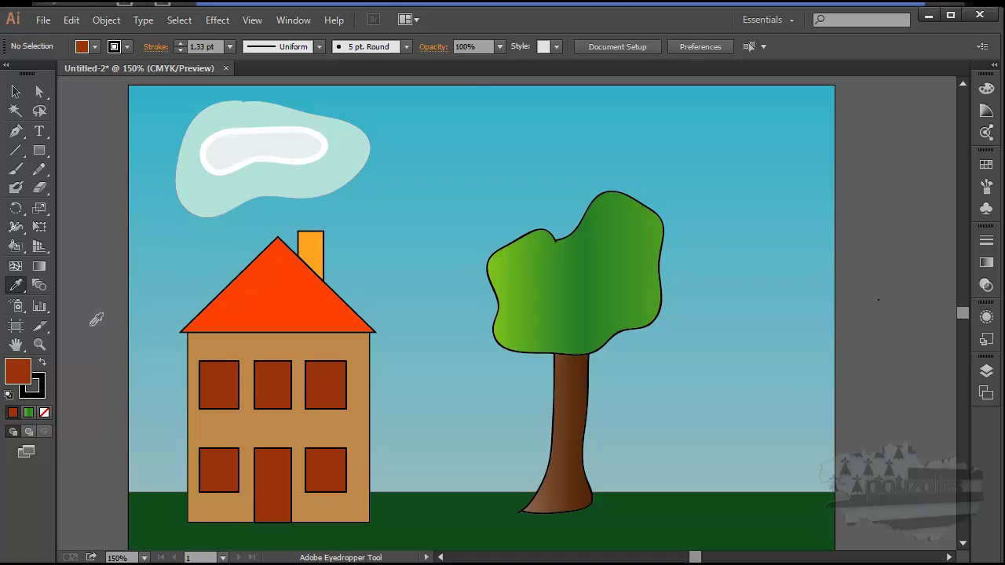
double_click(25, 366)
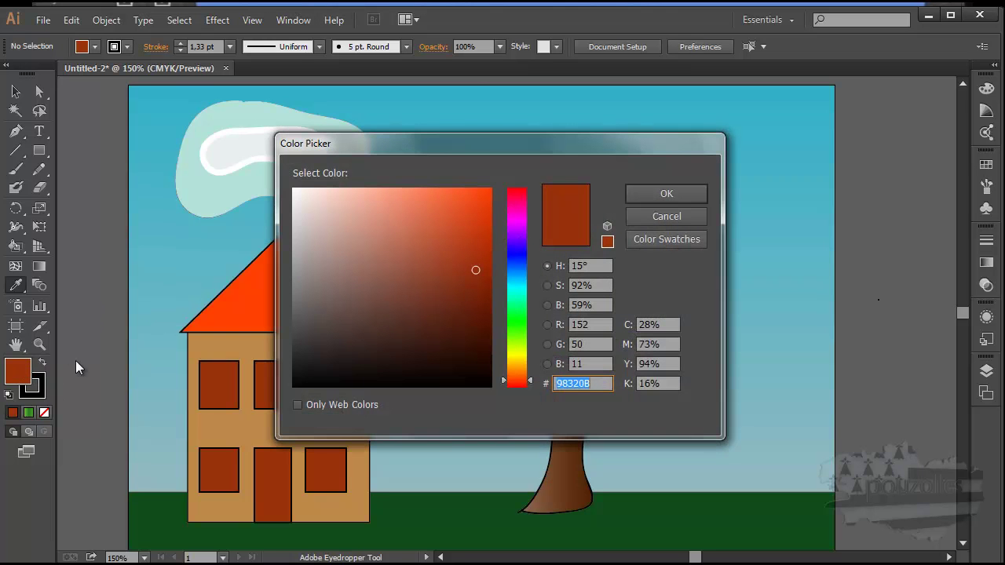
Step: Set the fill colour to a muted pink, AF8E84, in the Color Picker
click(349, 222)
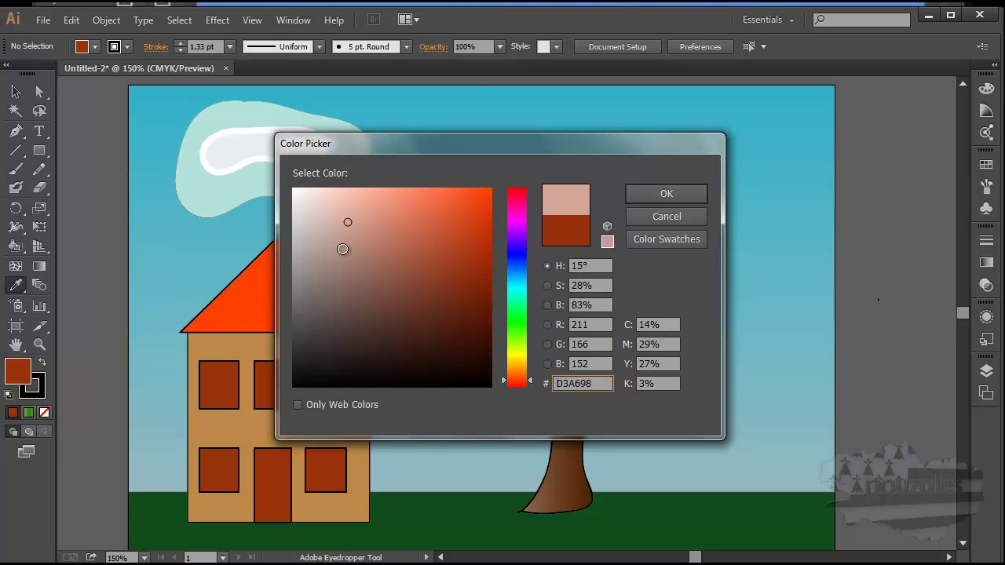
click(342, 251)
click(640, 194)
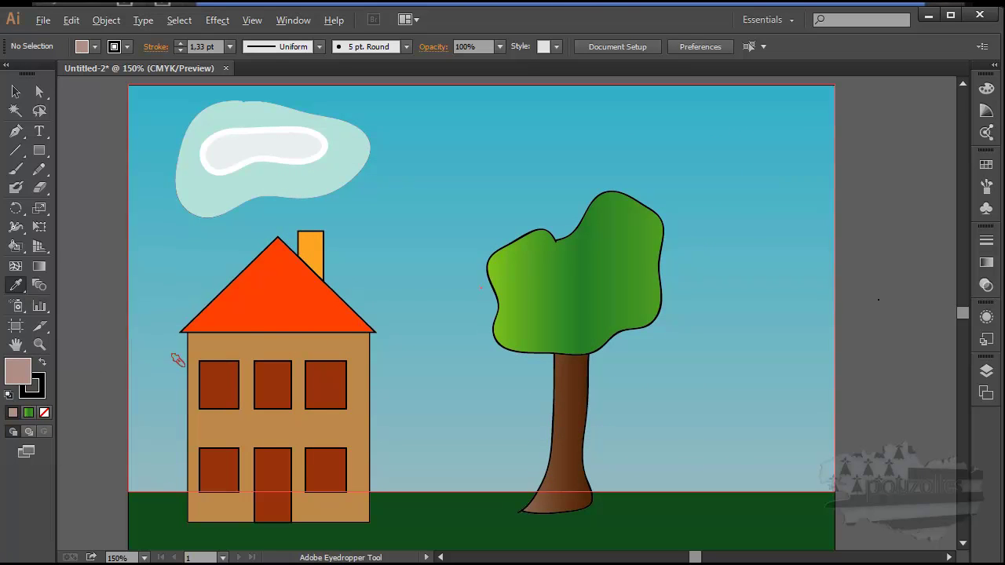
Step: Fill all five house windows with the pink
alt+click(214, 380)
alt+click(271, 377)
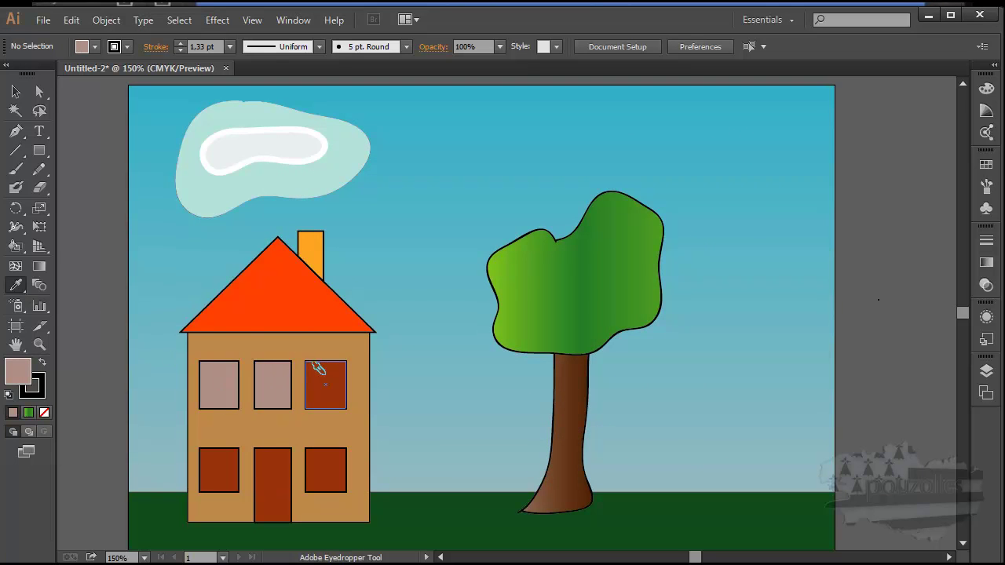
alt+click(319, 371)
alt+click(325, 456)
alt+click(228, 459)
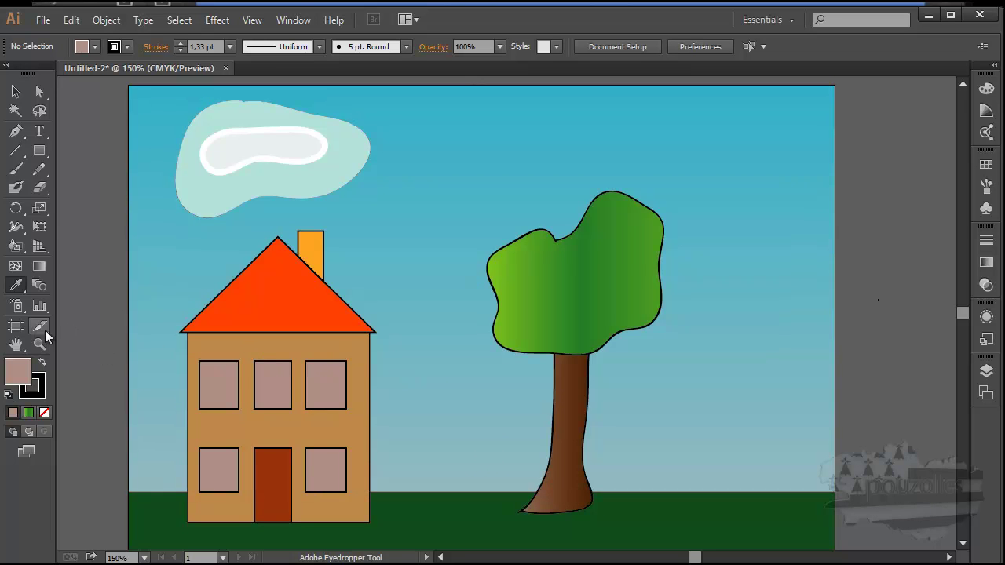
double_click(17, 288)
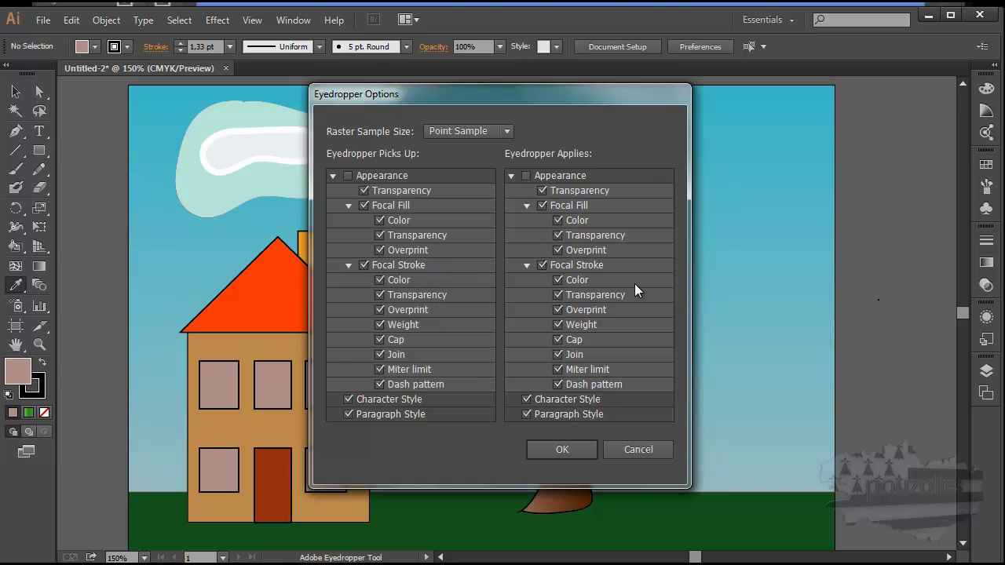
click(563, 450)
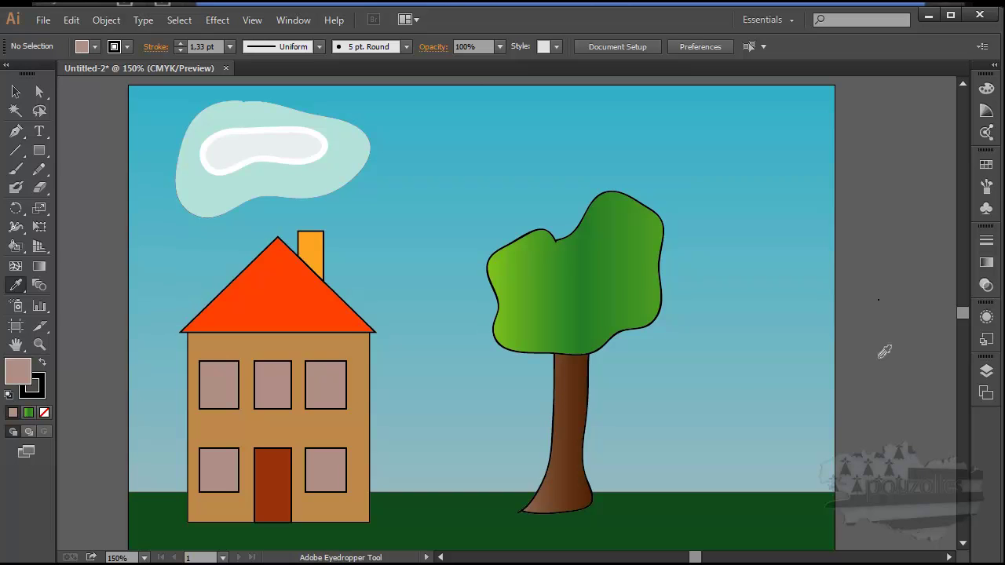
Step: Pick the yellow-green swatch from the Swatches panel and apply it to the roof
click(985, 165)
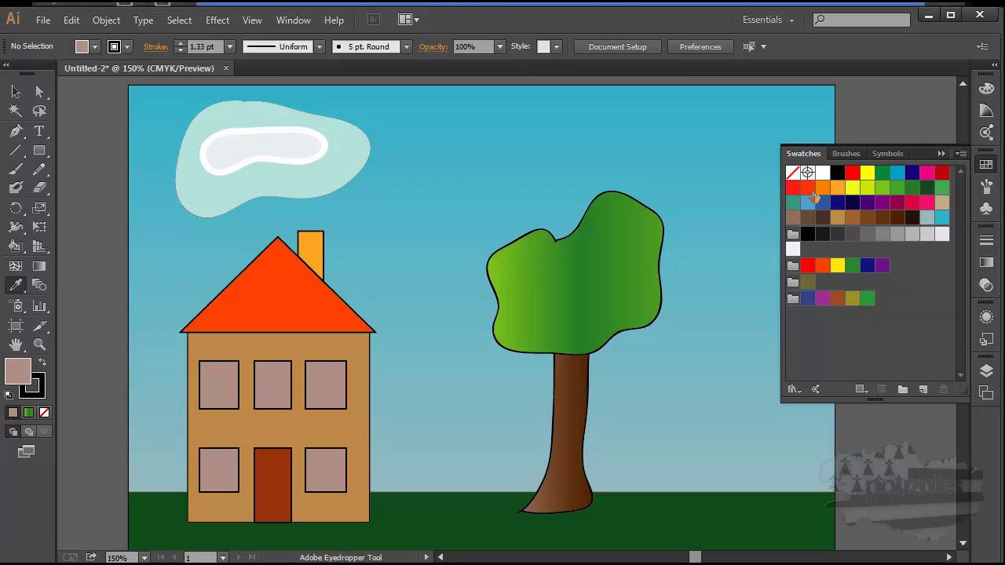
click(867, 190)
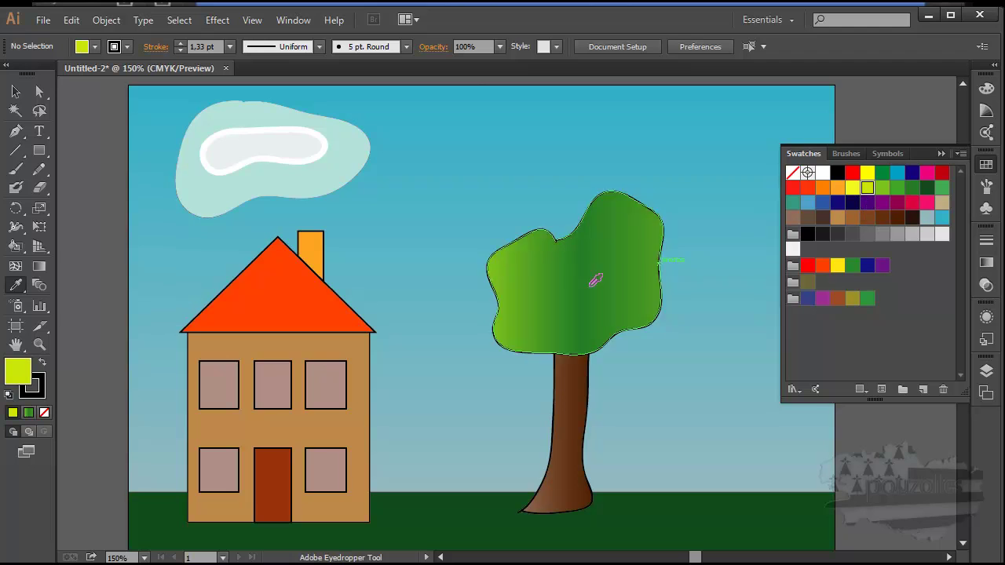
alt+click(240, 297)
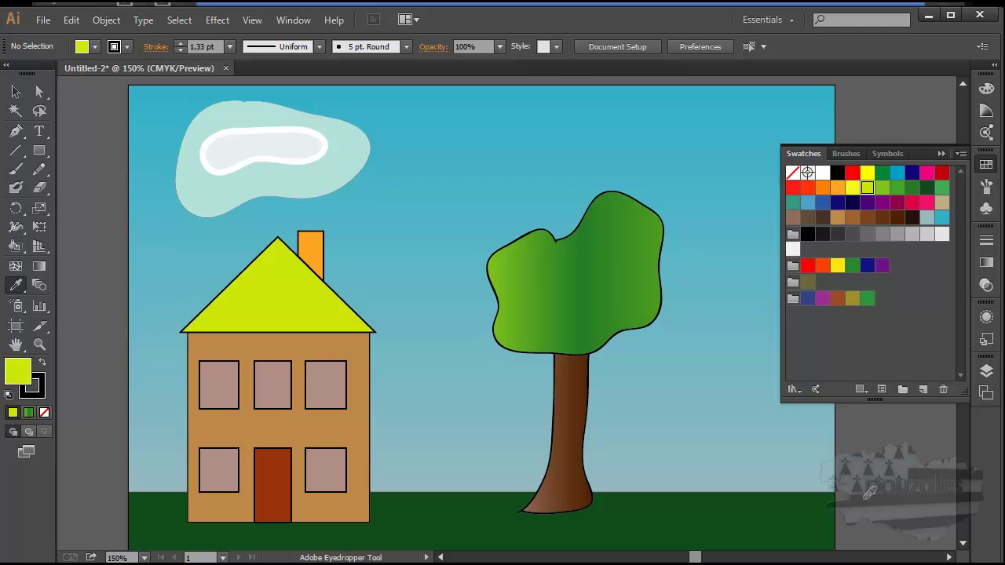
click(40, 378)
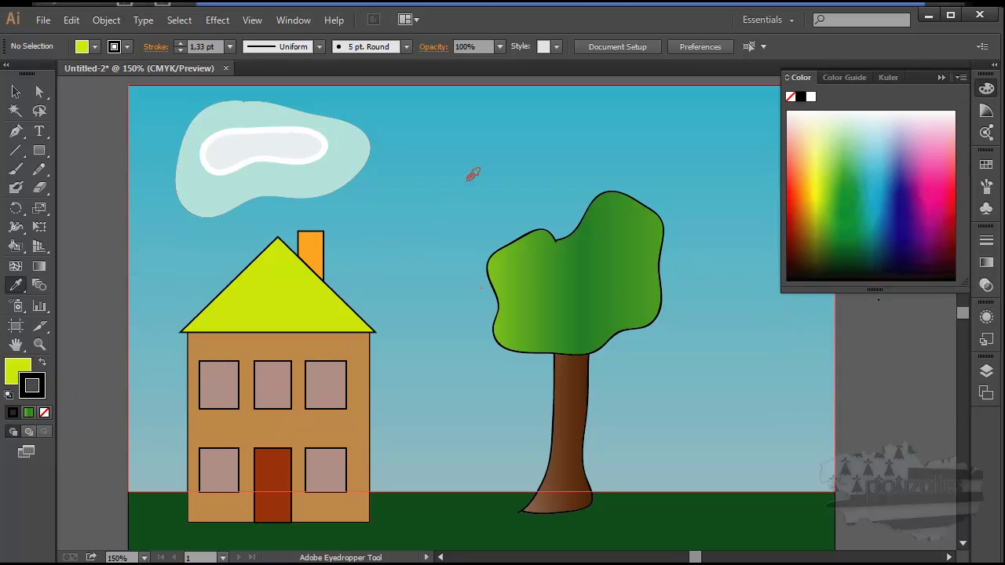
Step: Sample sky and tree colours alternately, ending with the canopy's green gradient as the fill
click(524, 150)
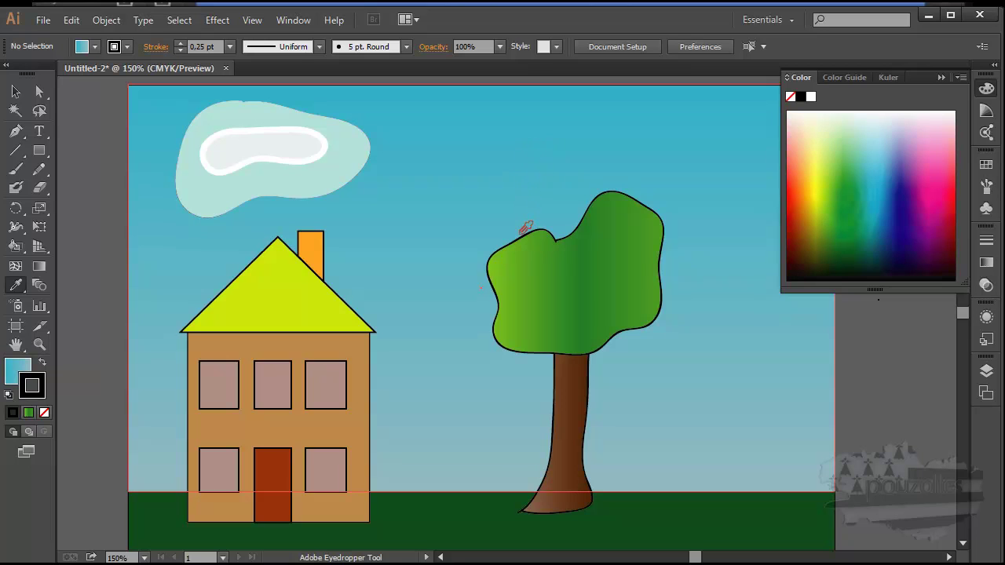
click(521, 235)
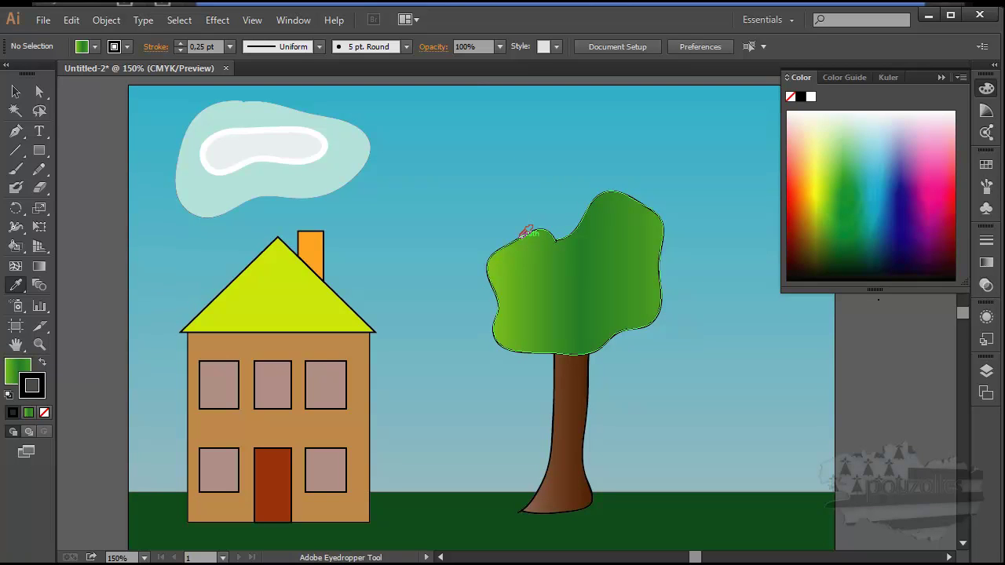
click(523, 159)
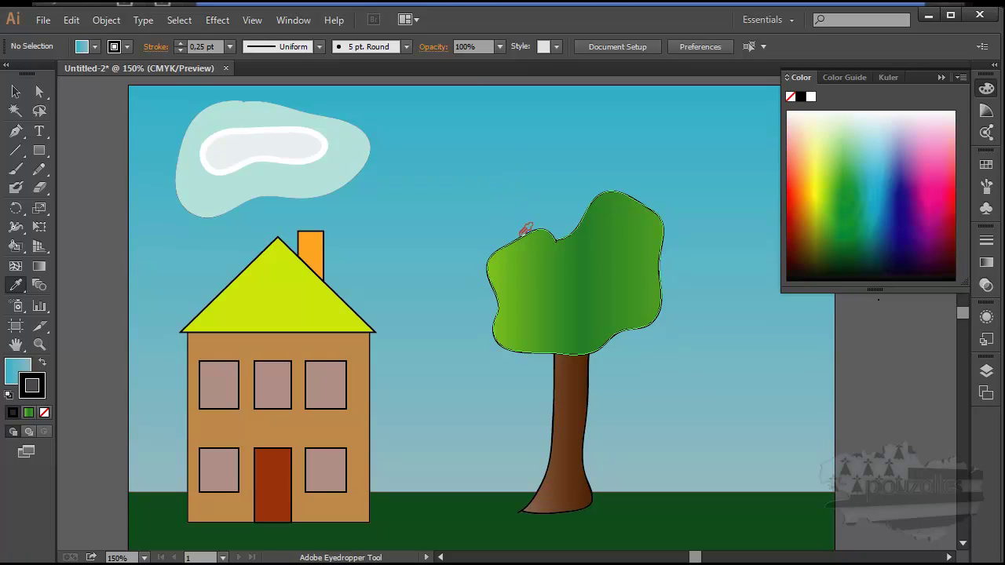
click(521, 234)
key(super)
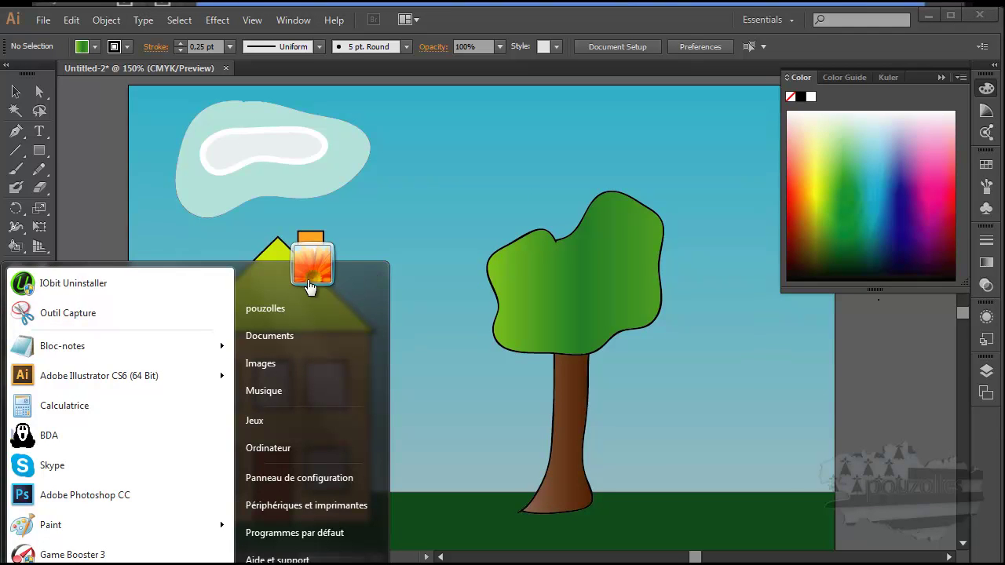
click(134, 255)
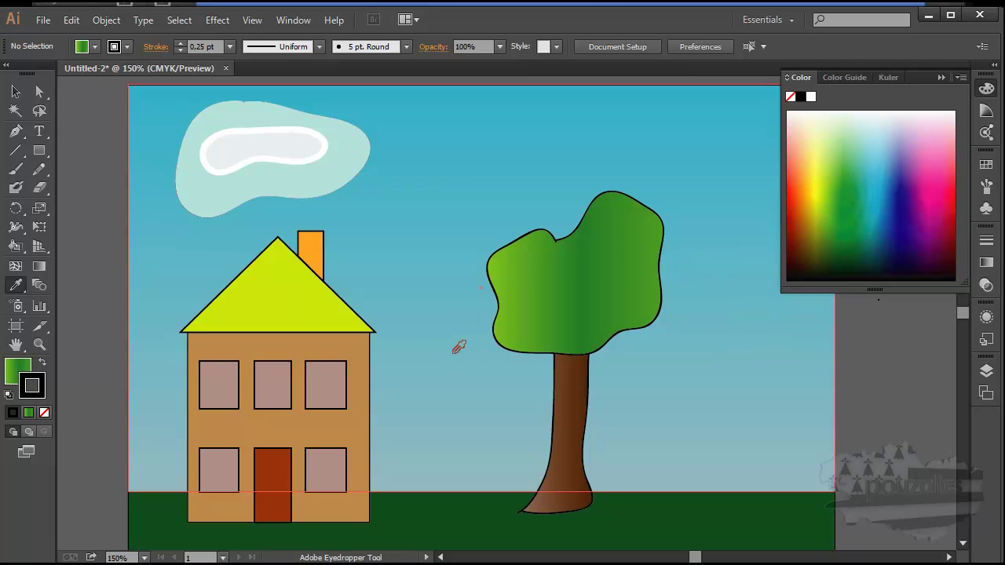
Step: Select the tree canopy and swap its fill and stroke, giving it a black fill and green outline
click(44, 369)
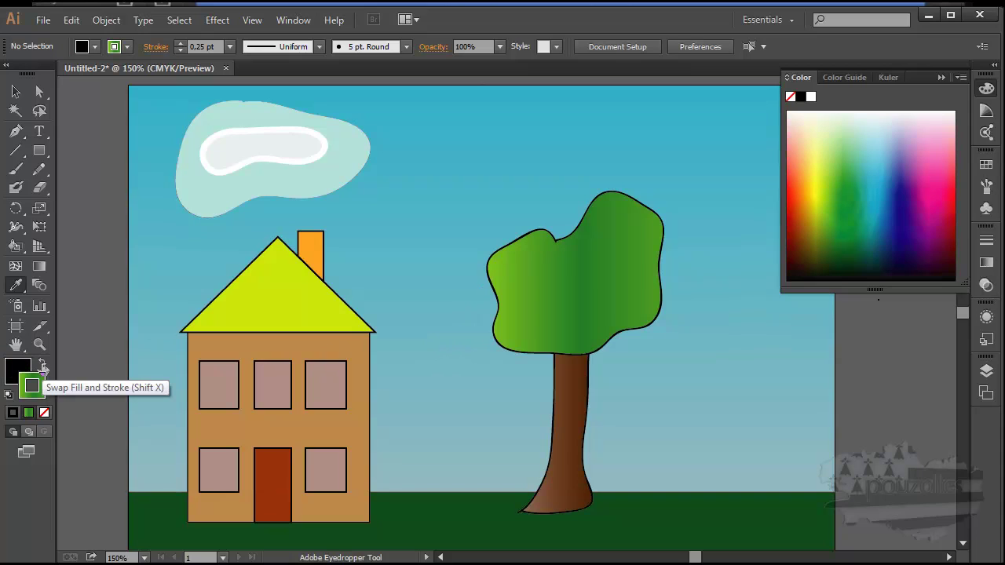
click(44, 365)
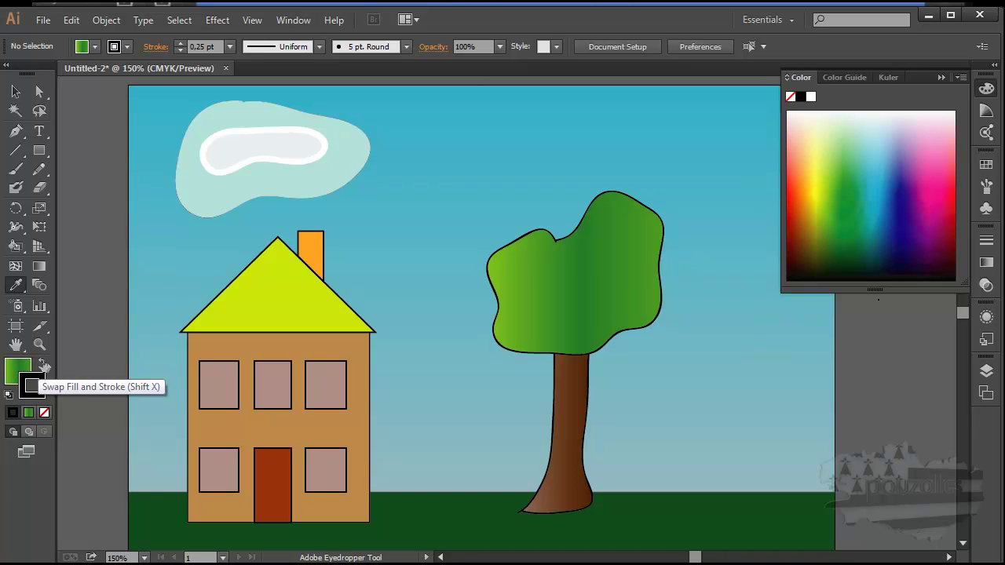
click(44, 365)
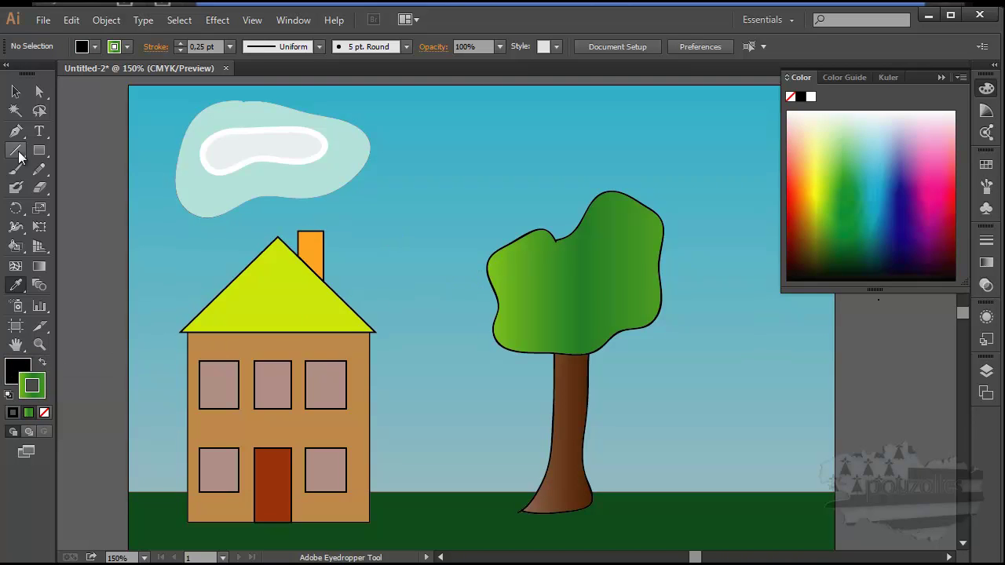
click(16, 92)
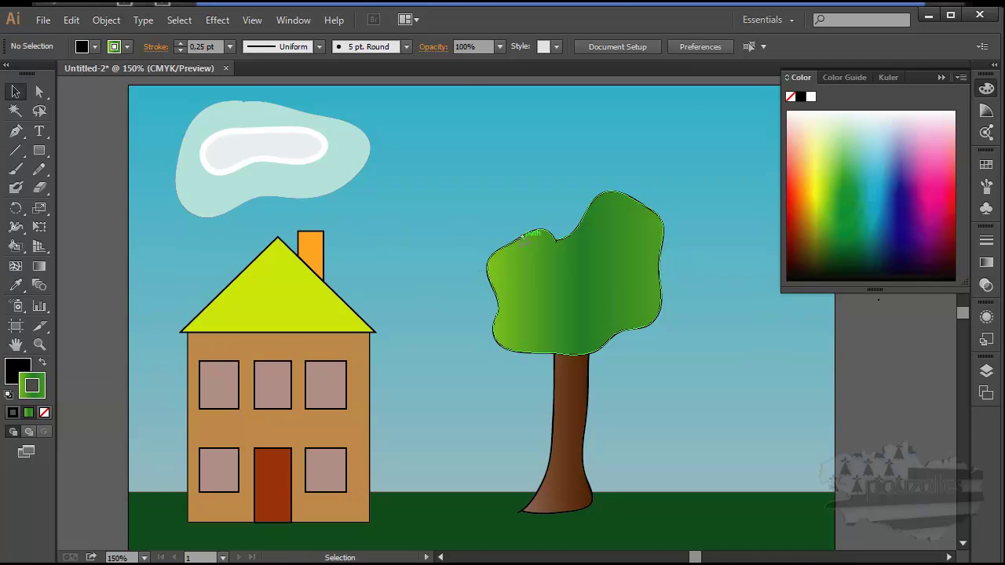
click(525, 242)
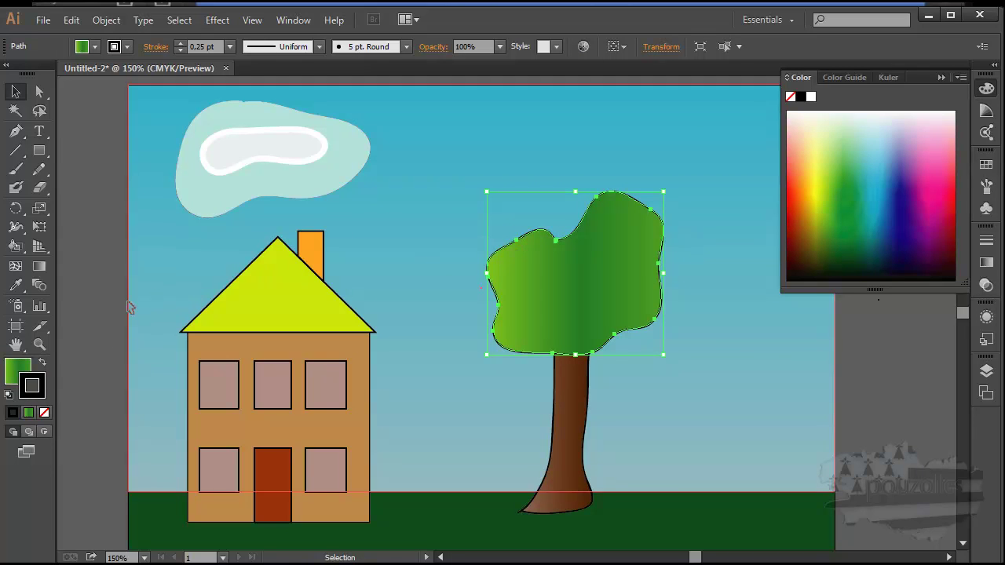
click(44, 365)
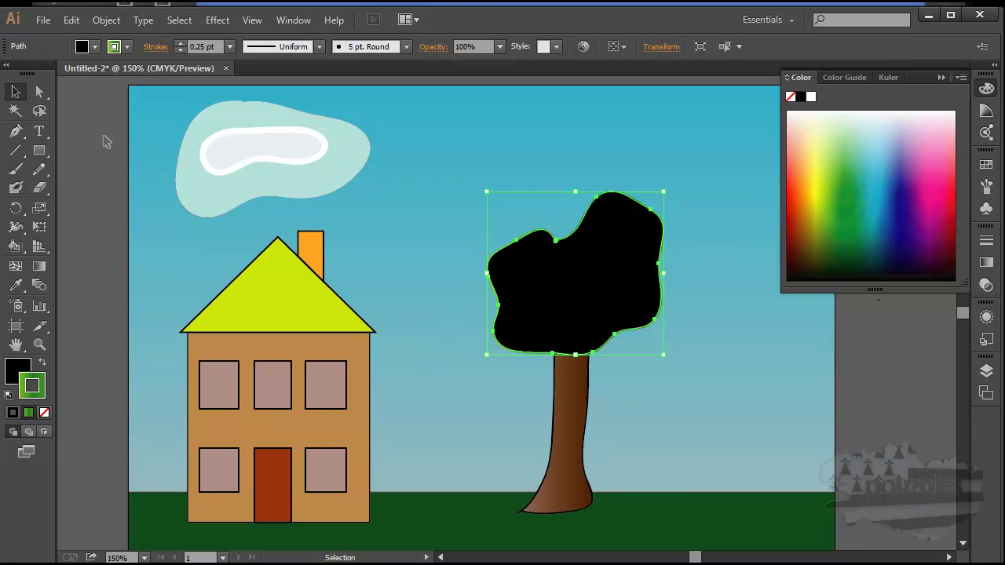
Step: Select the sky background and fill it with the grass's dark green using the Eyedropper
click(16, 92)
click(399, 245)
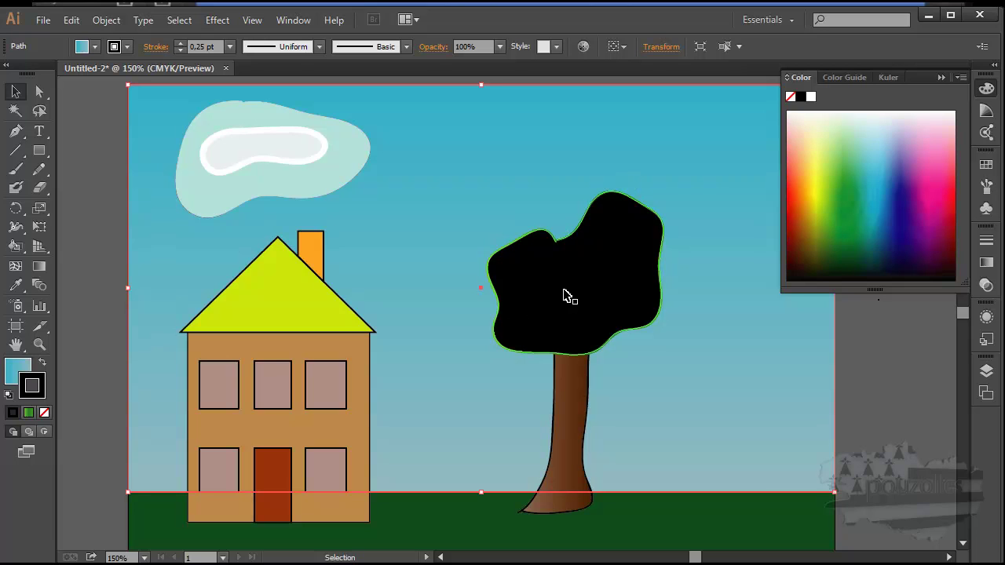
click(16, 369)
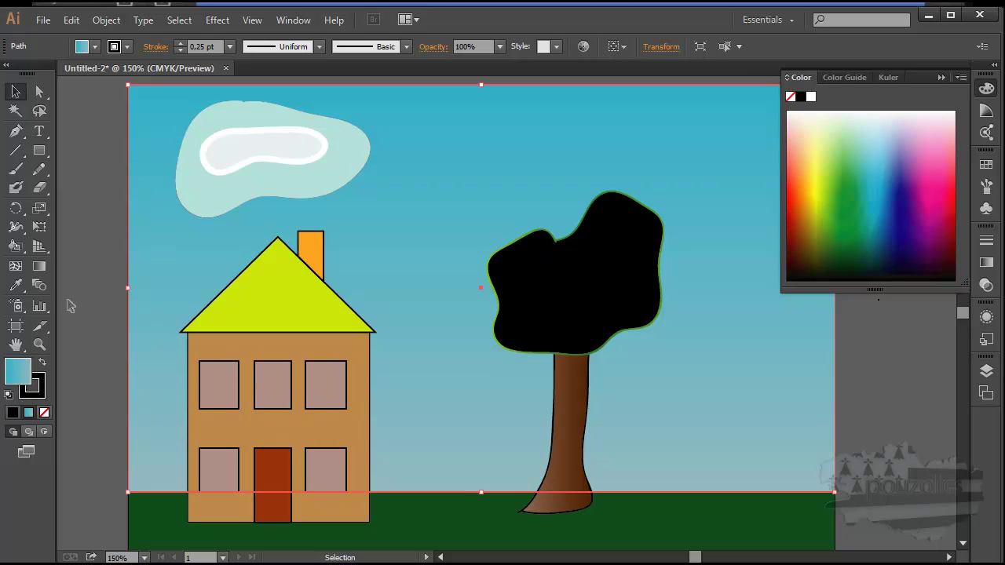
click(16, 285)
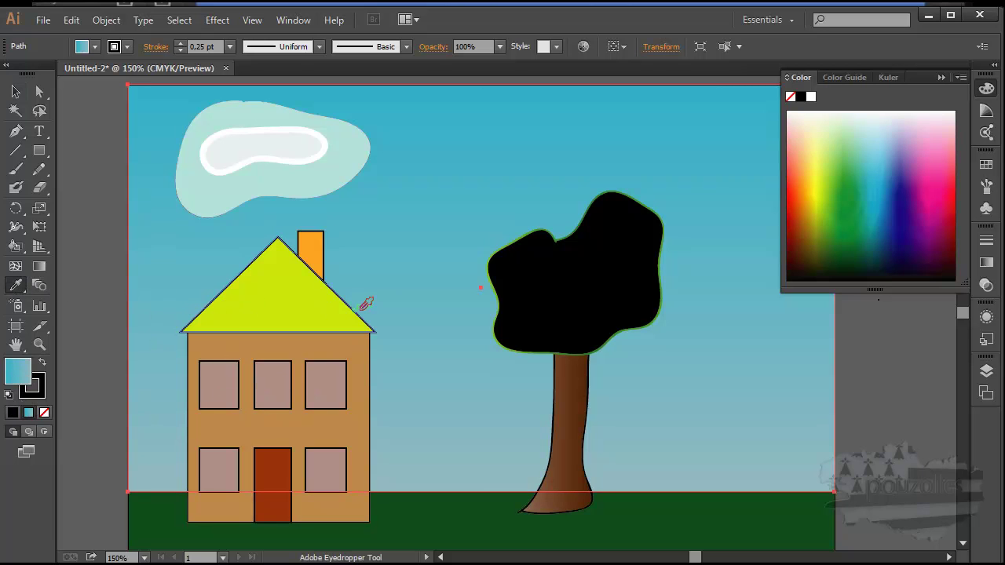
click(431, 502)
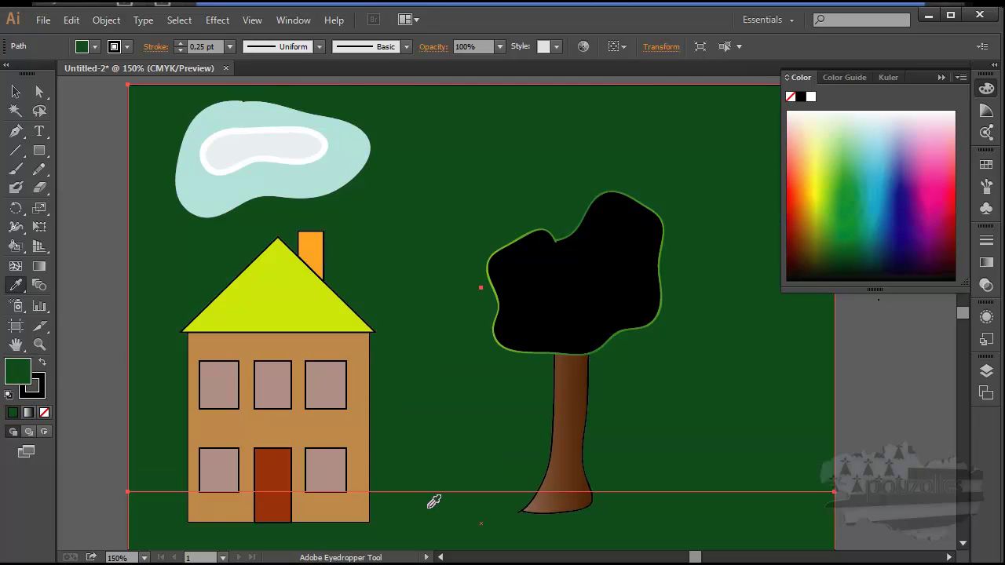
click(71, 20)
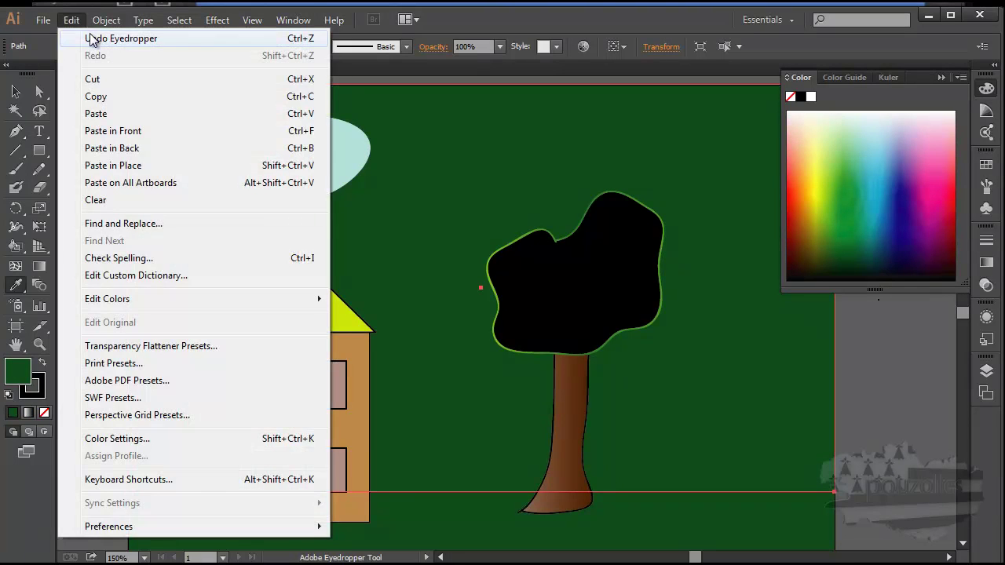
Step: Undo the Eyedropper and Paint Style changes, restoring the blue sky and green canopy gradient
click(92, 38)
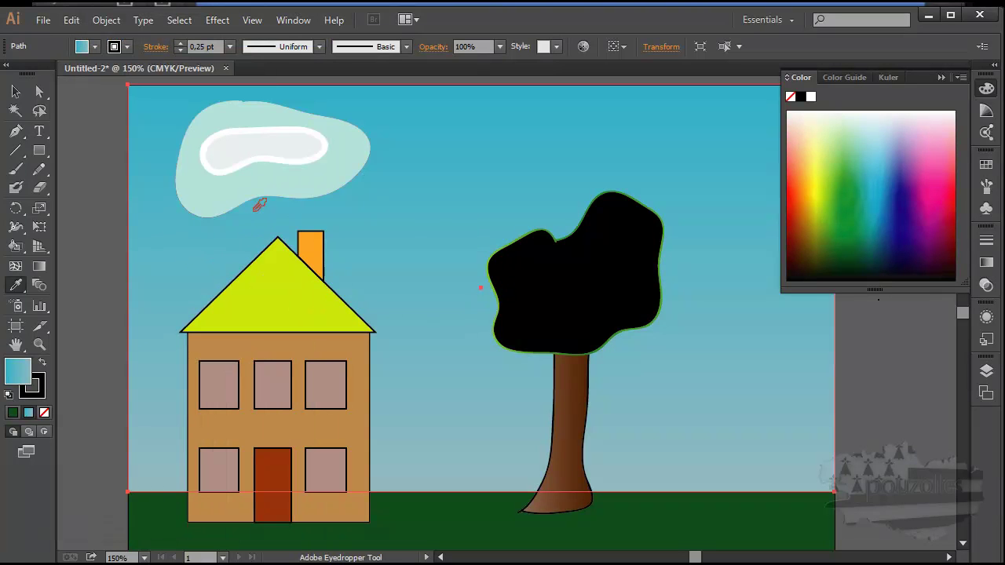
click(71, 20)
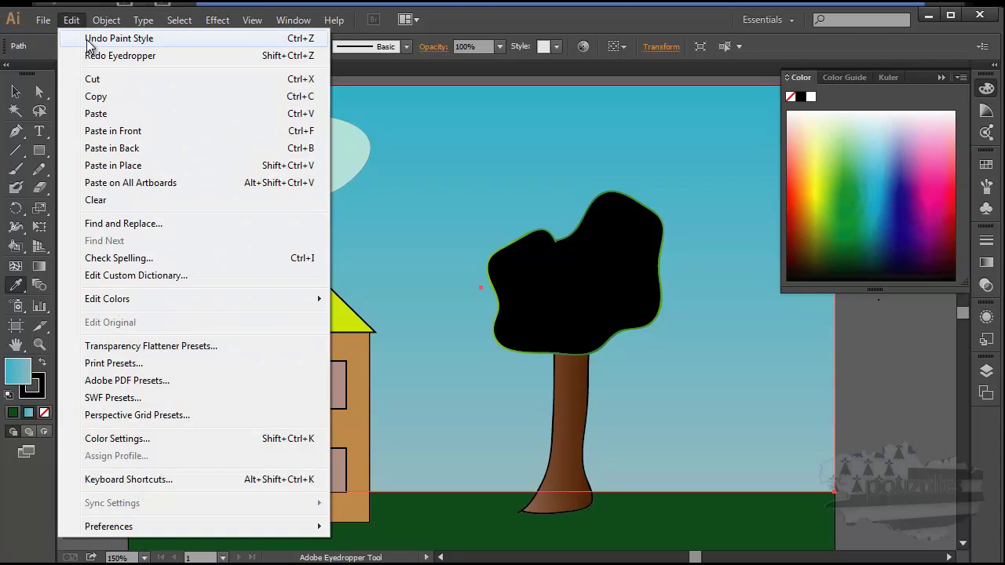
click(88, 41)
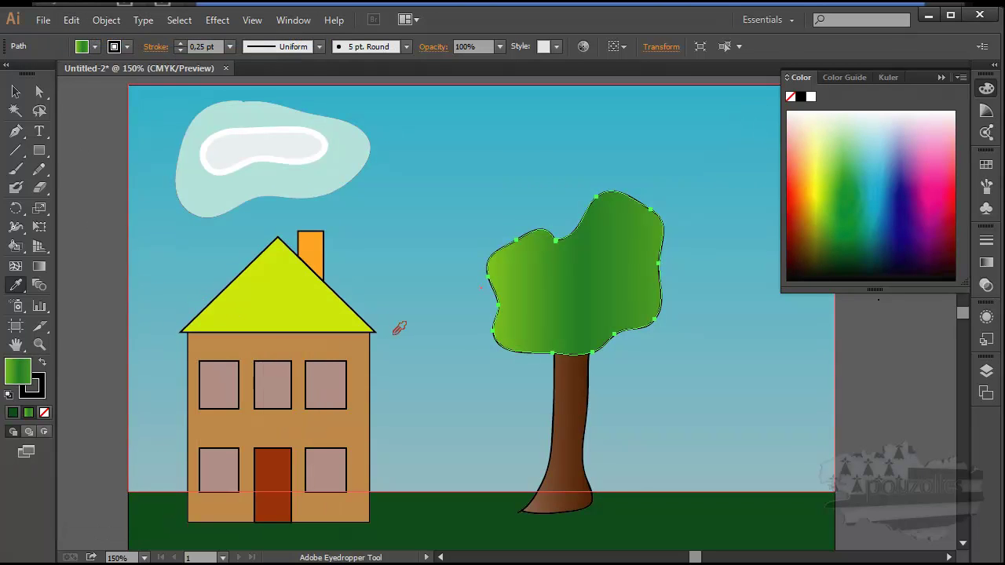
Step: Deselect the tree canopy with the Selection tool and collapse the Color panel
key(v)
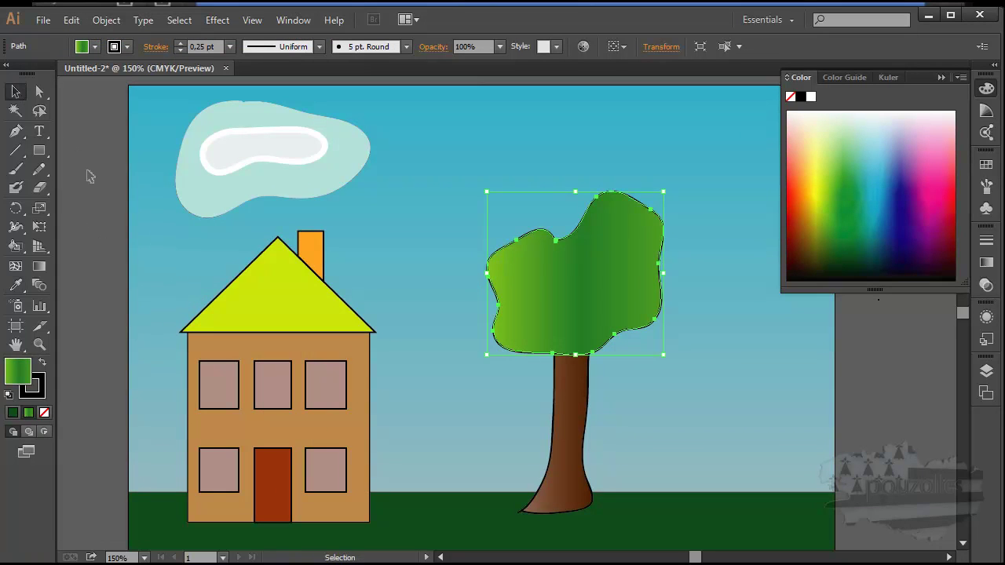
click(91, 174)
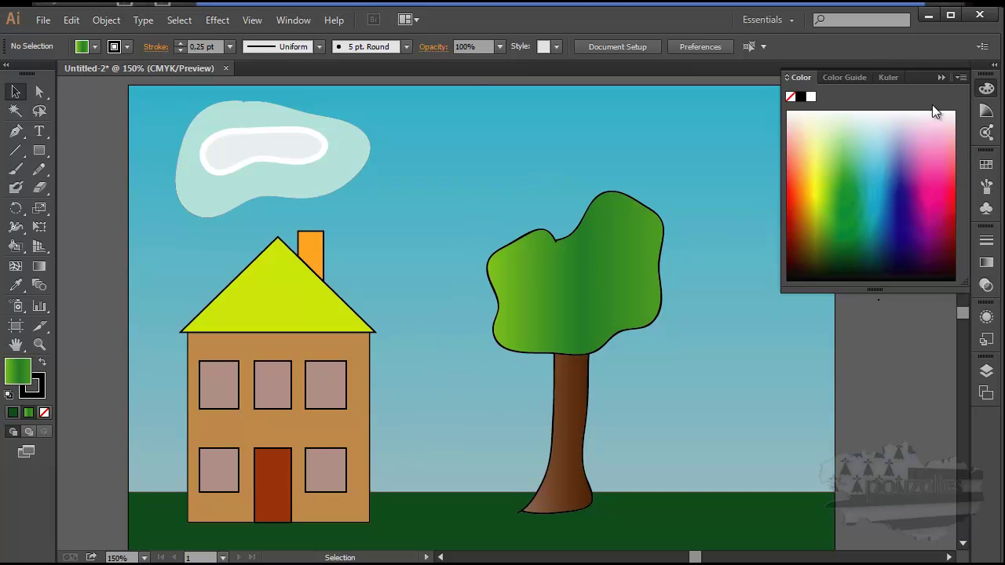
click(941, 78)
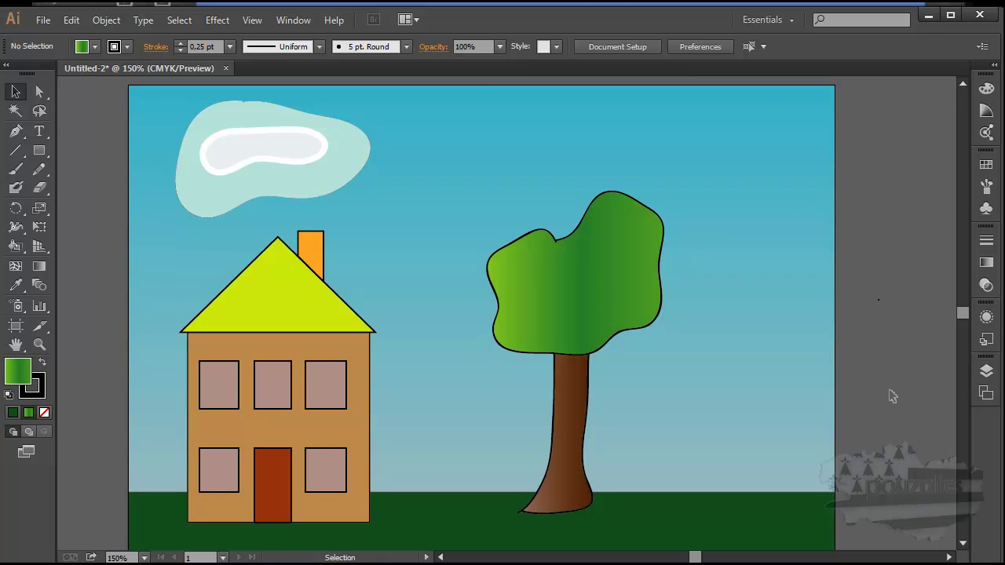